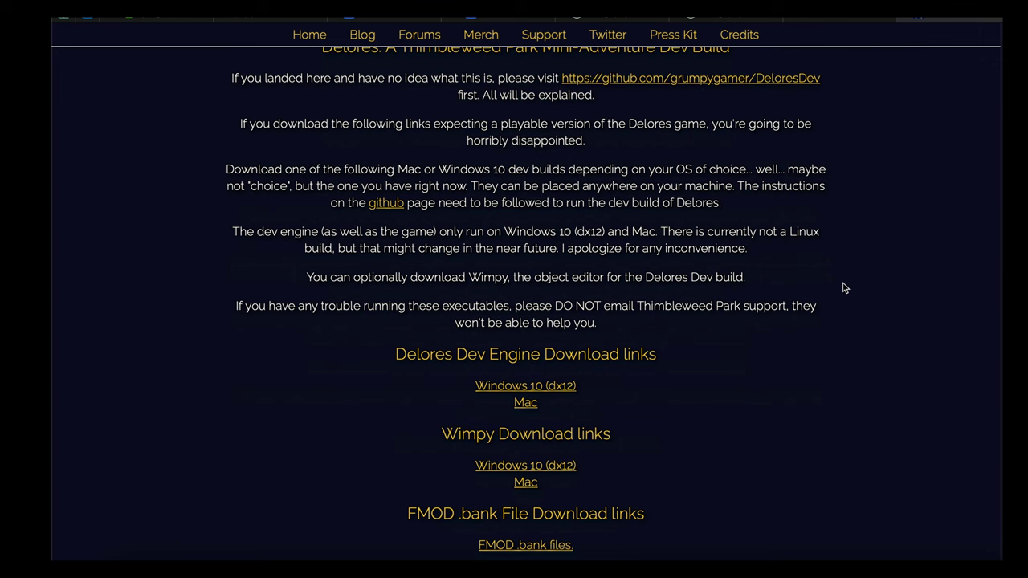
Step: Locate the Wimpy download links on the Delores dev build page
scroll(844, 287, down, 1)
drag(509, 370, 418, 322)
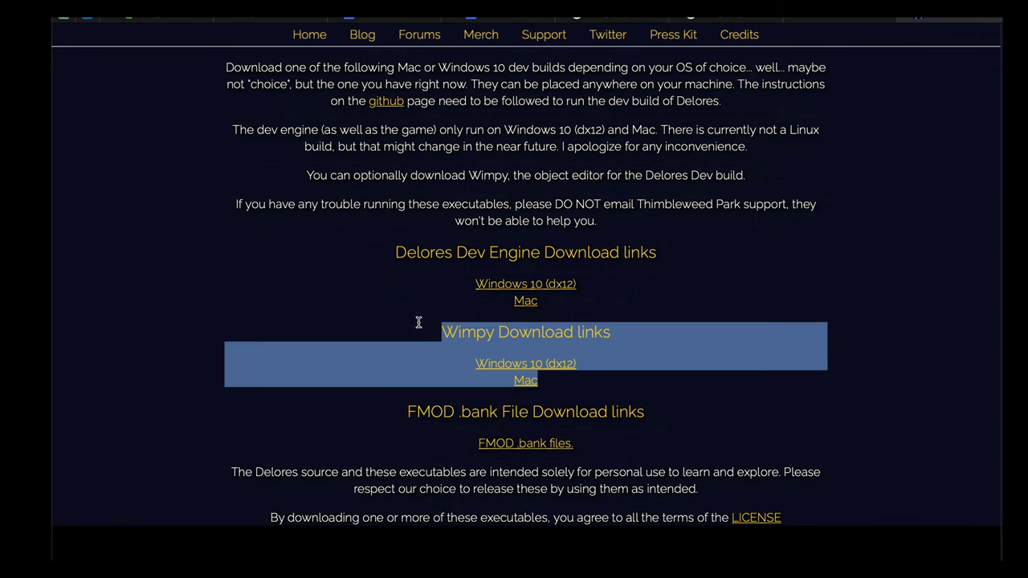
click(774, 439)
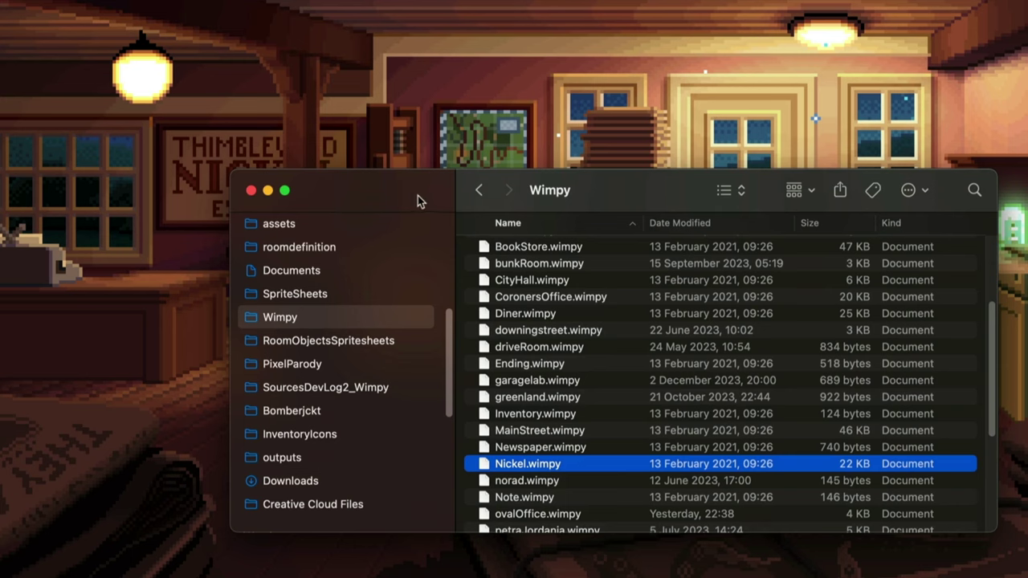
Step: Highlight the whole room definition in _template.wimpy to review its basic structure
click(431, 98)
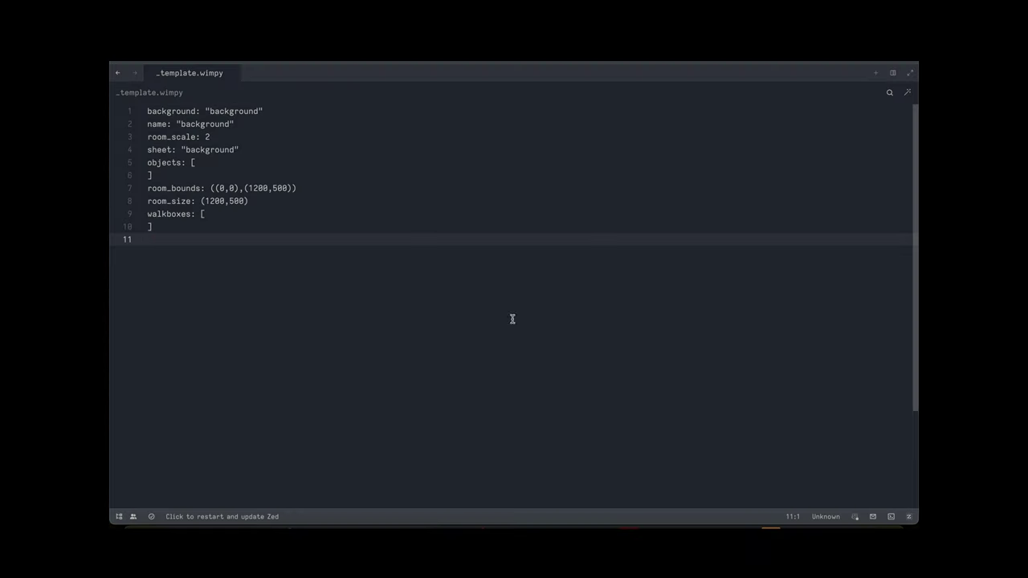
drag(185, 230, 272, 103)
click(271, 119)
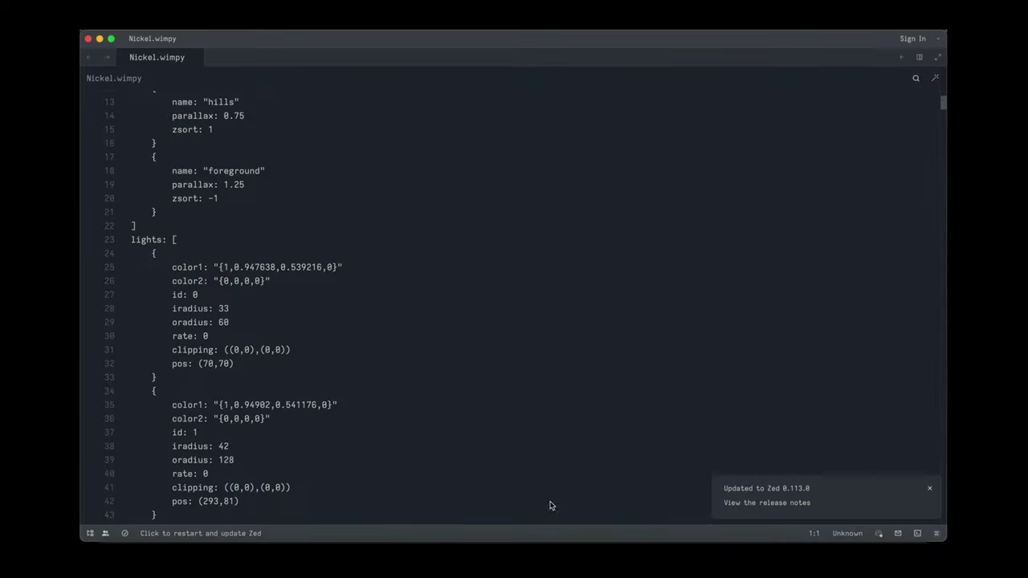
Step: Examine the layers, lights and object definitions in Nickel.wimpy, starting from its first line
scroll(367, 314, up, 4)
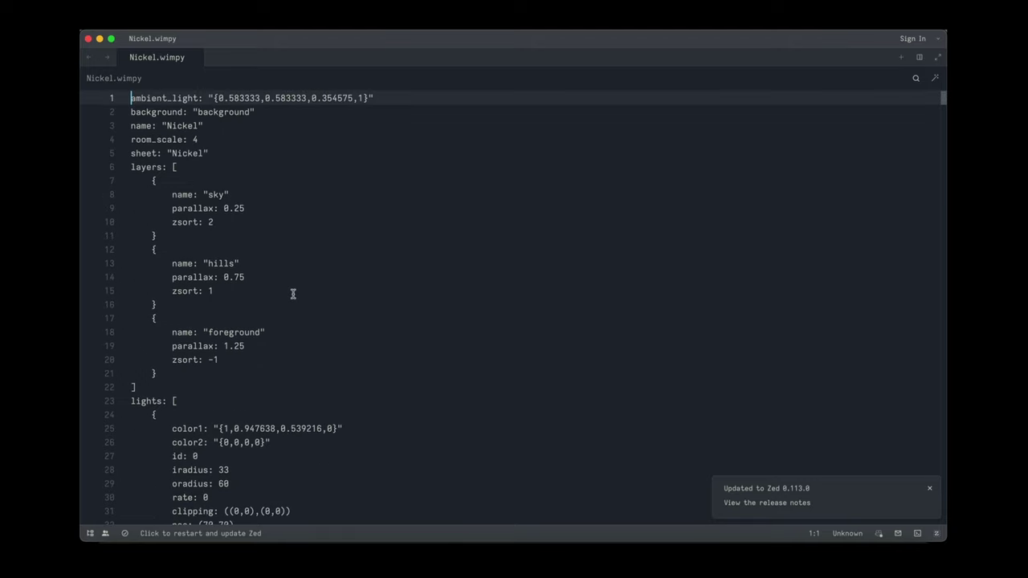
scroll(323, 308, down, 8)
scroll(384, 343, down, 8)
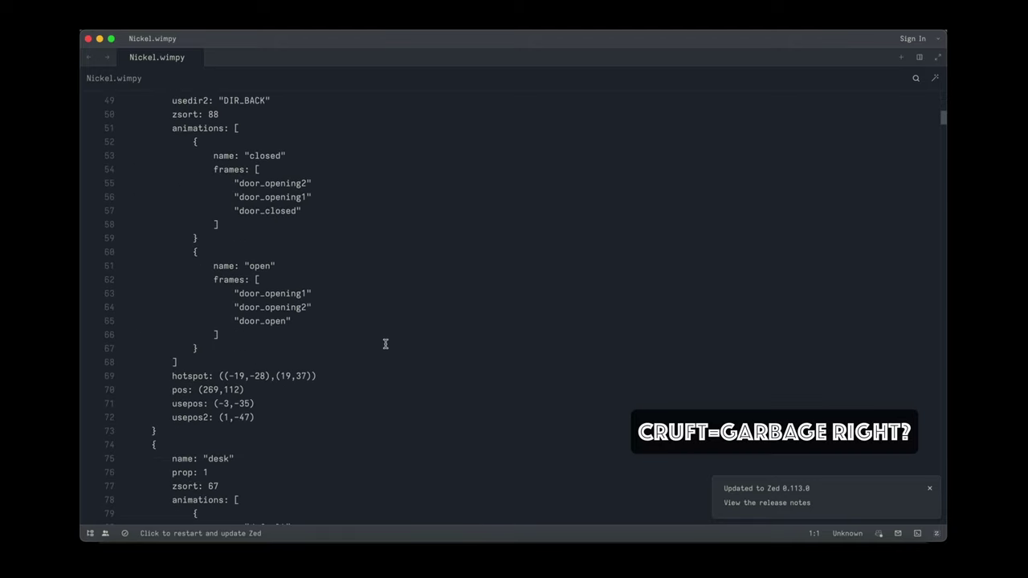
scroll(385, 344, down, 6)
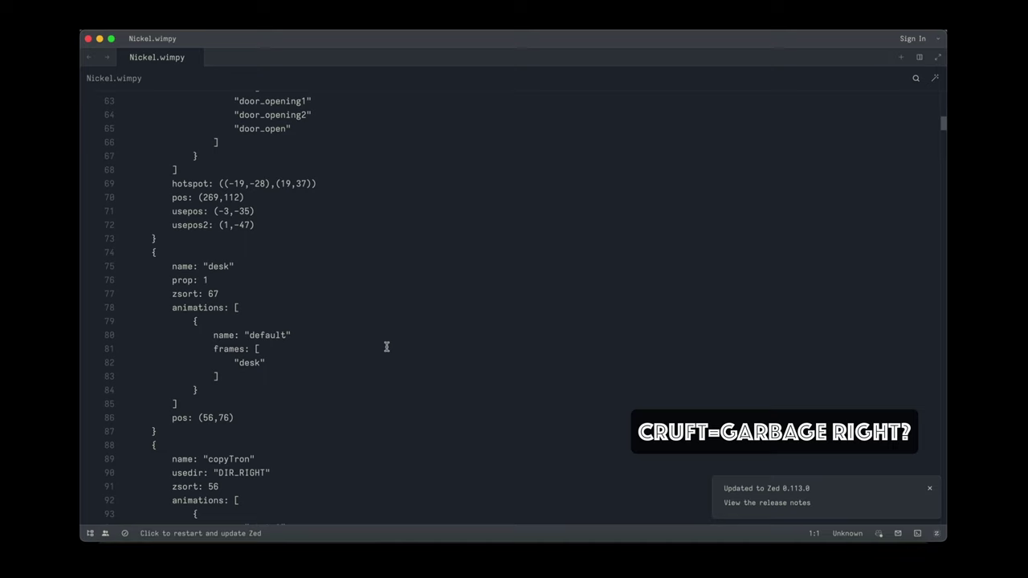
scroll(387, 347, down, 10)
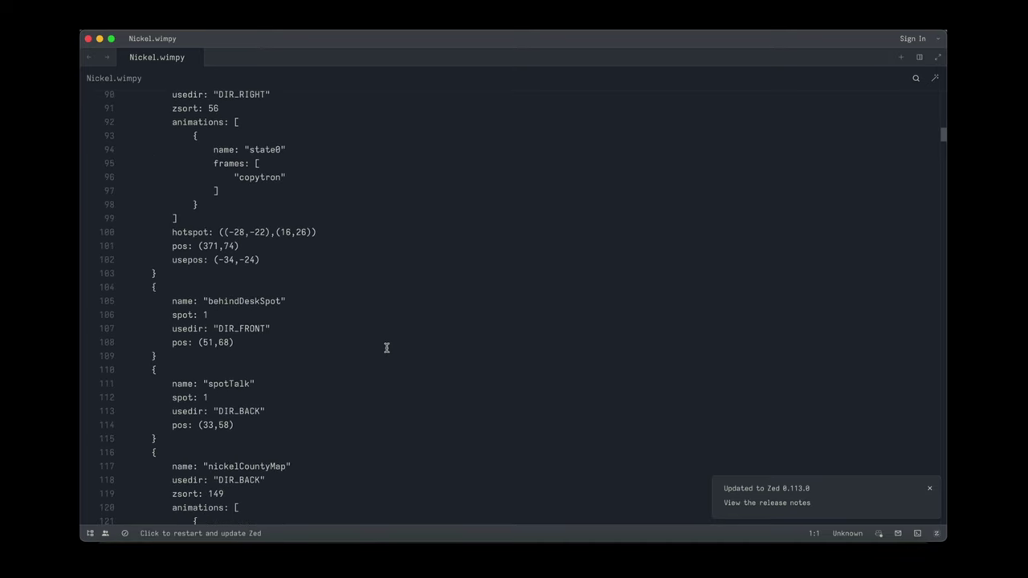
scroll(387, 349, down, 5)
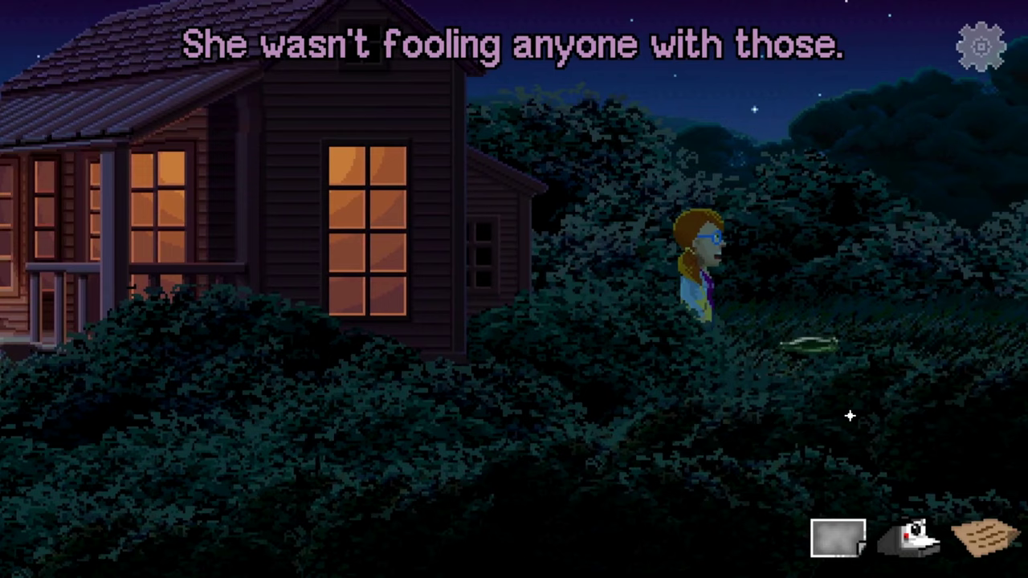
drag(913, 534, 792, 334)
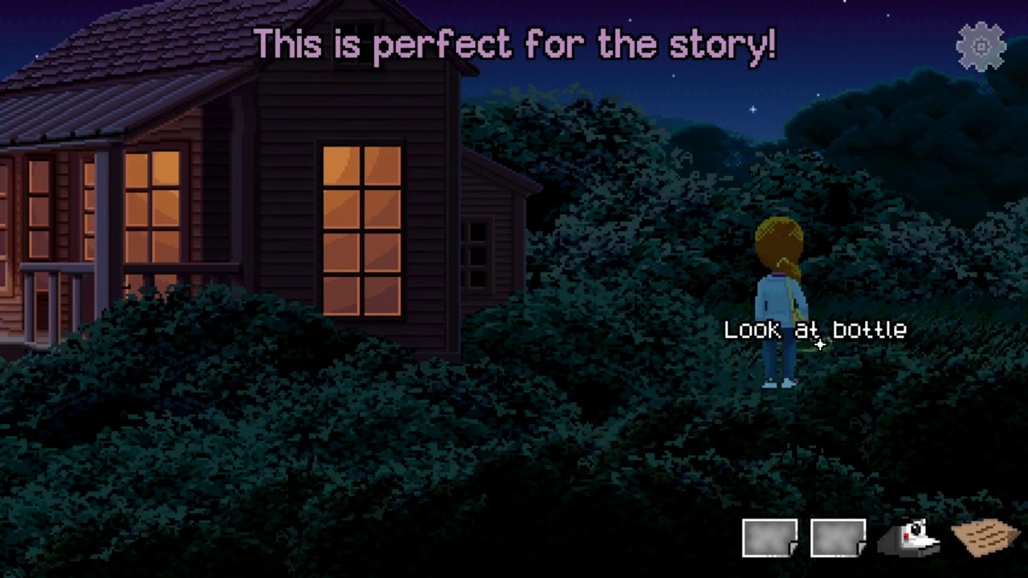
click(839, 386)
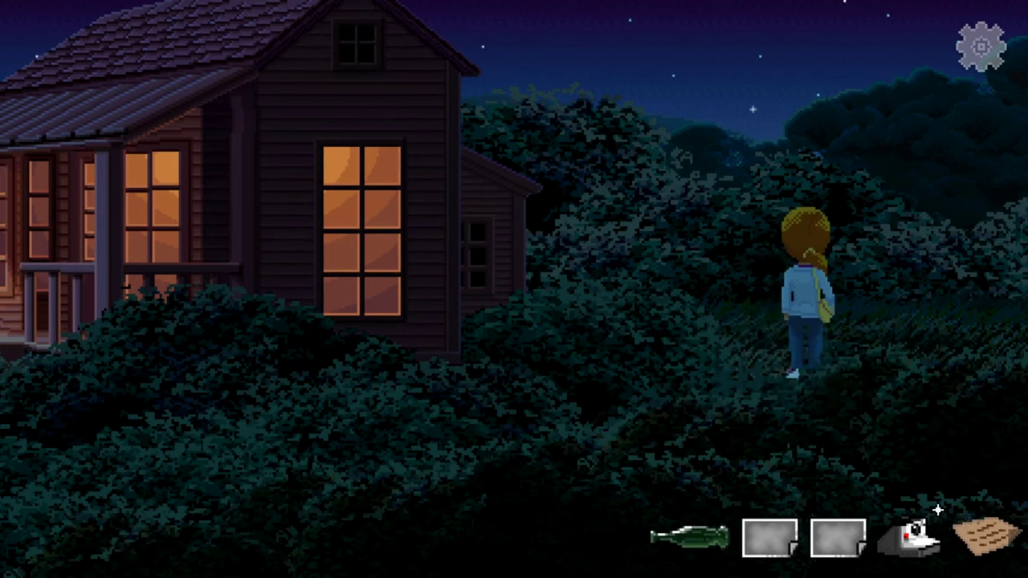
click(984, 537)
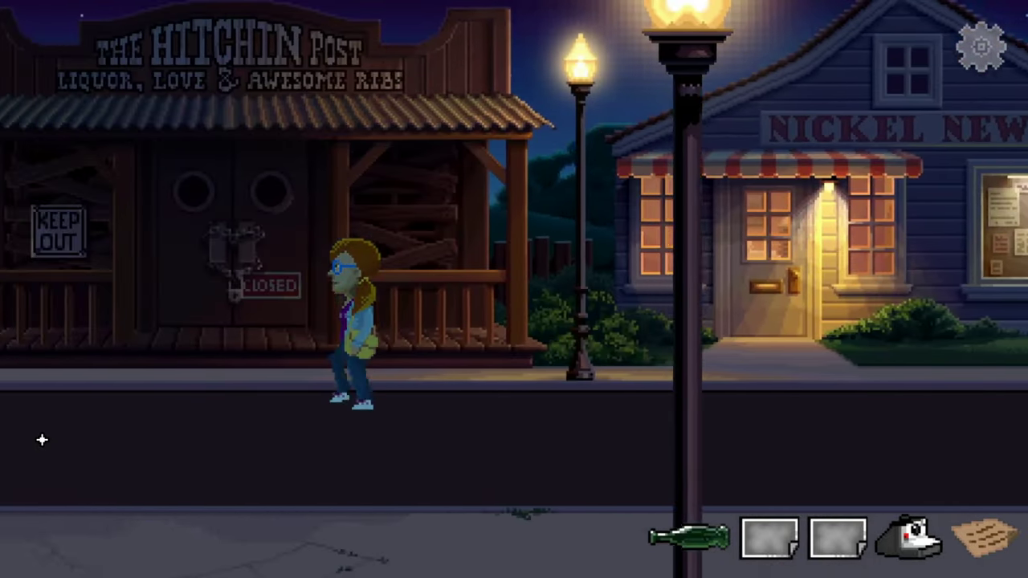
click(610, 408)
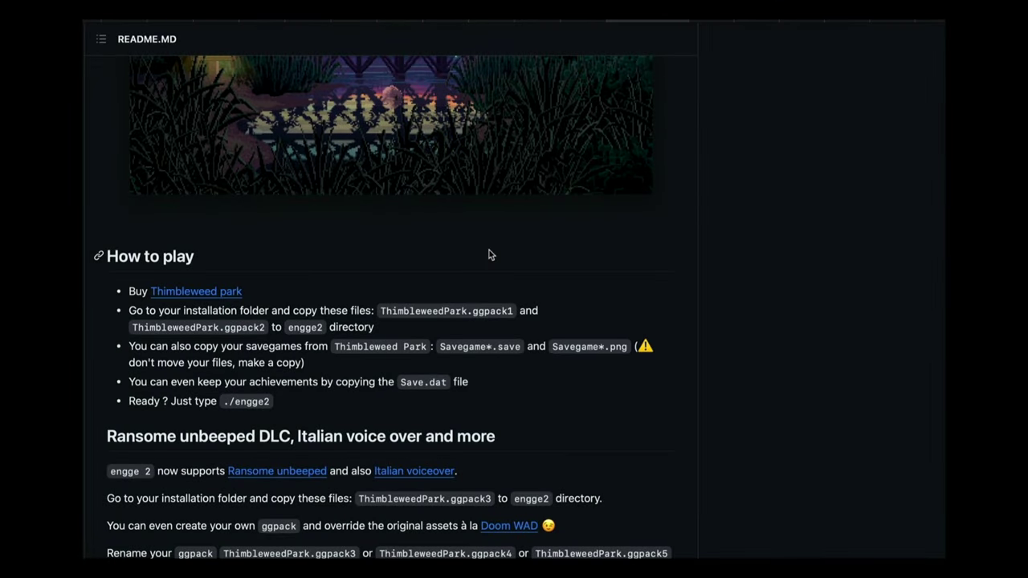
Step: Read the engge2 README sections on how to play, ggpack files and the invalid ggpack error
scroll(489, 255, up, 3)
scroll(490, 255, down, 5)
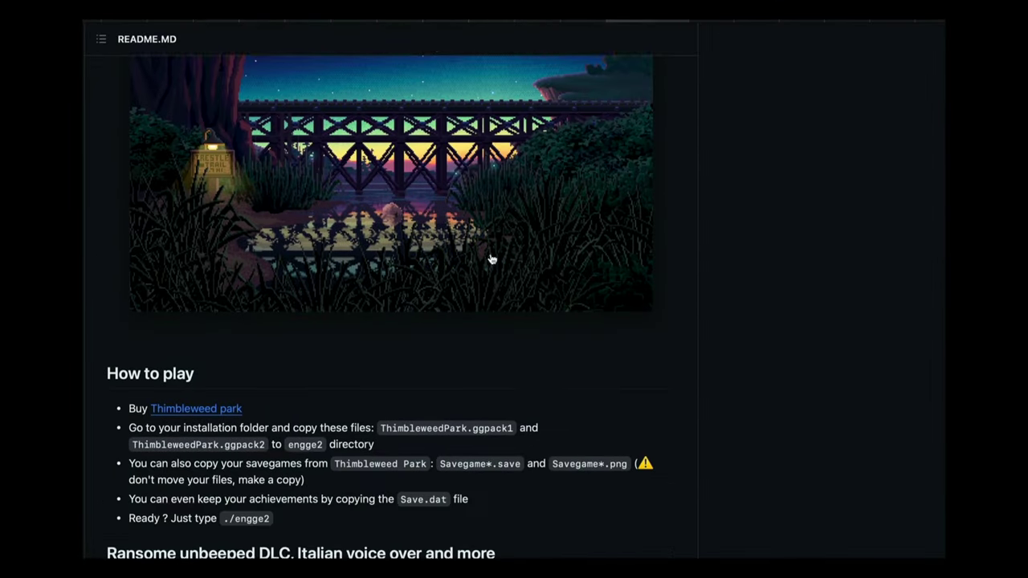
scroll(419, 261, down, 10)
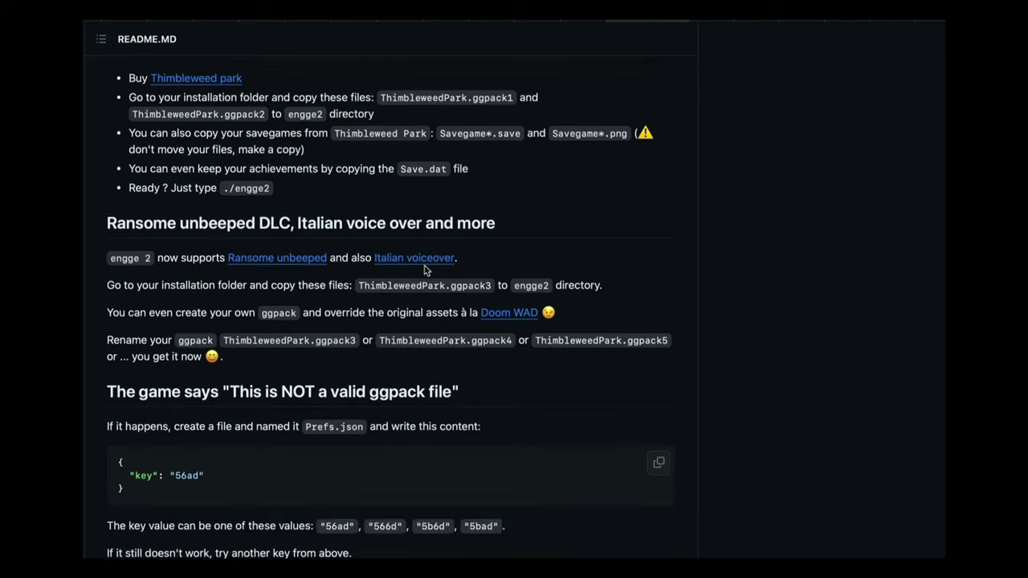
scroll(482, 265, down, 2)
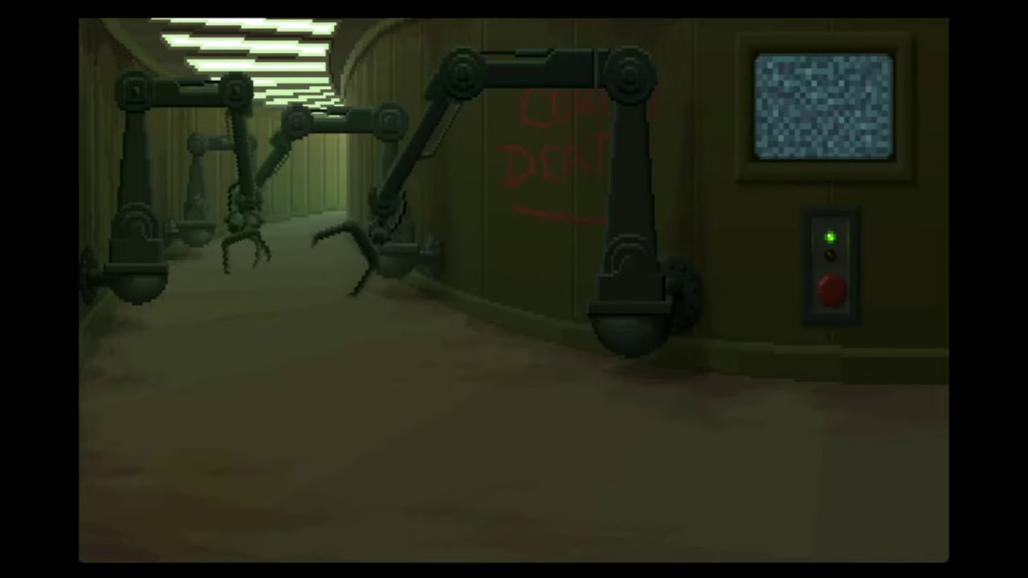
Step: Highlight the sheet line and the background line in ovalOffice.wimpy
click(950, 345)
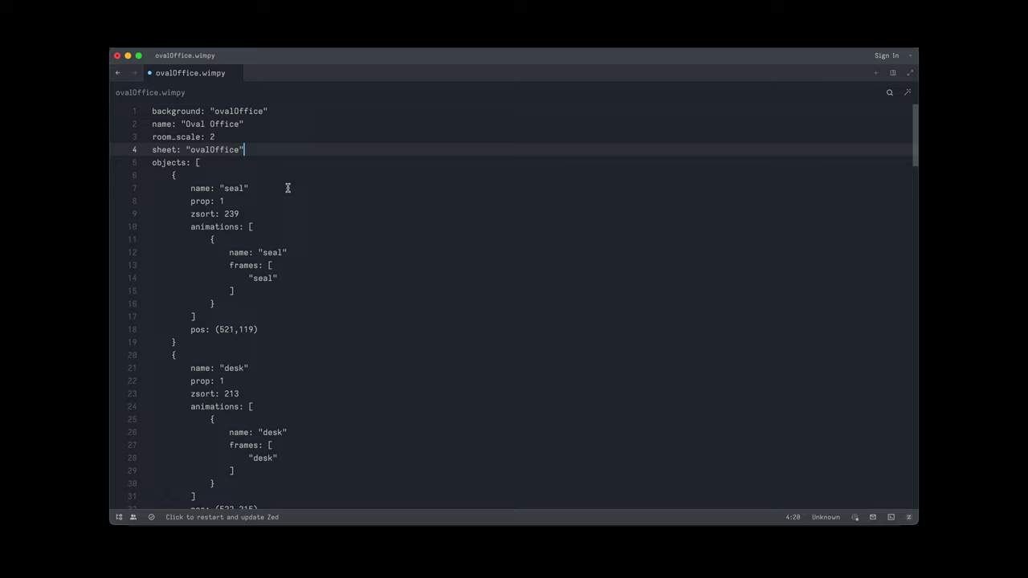
drag(263, 148, 118, 152)
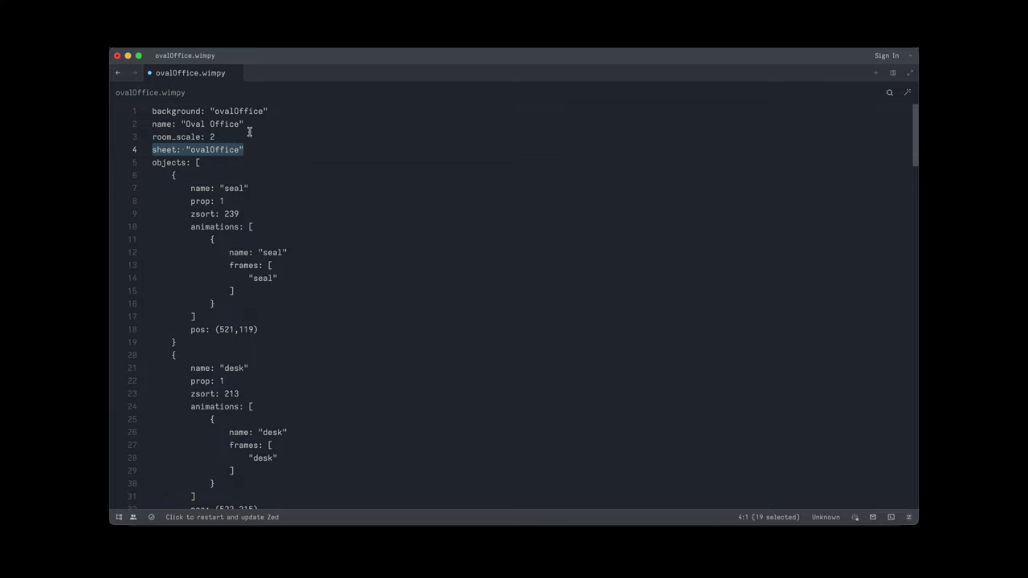
drag(273, 112, 152, 113)
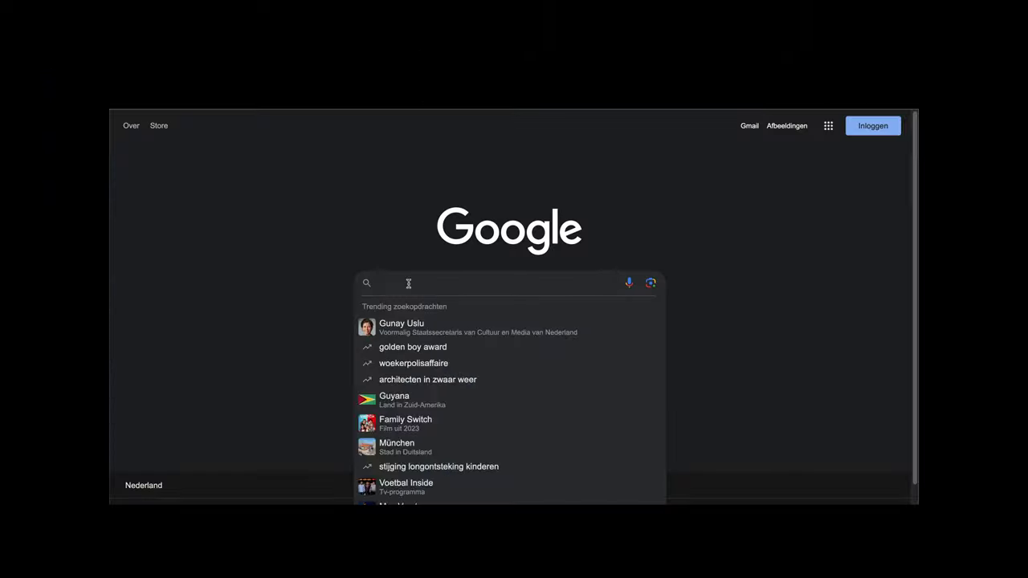
Step: Enter "wimpy editor" as the Google search query
text(wimp)
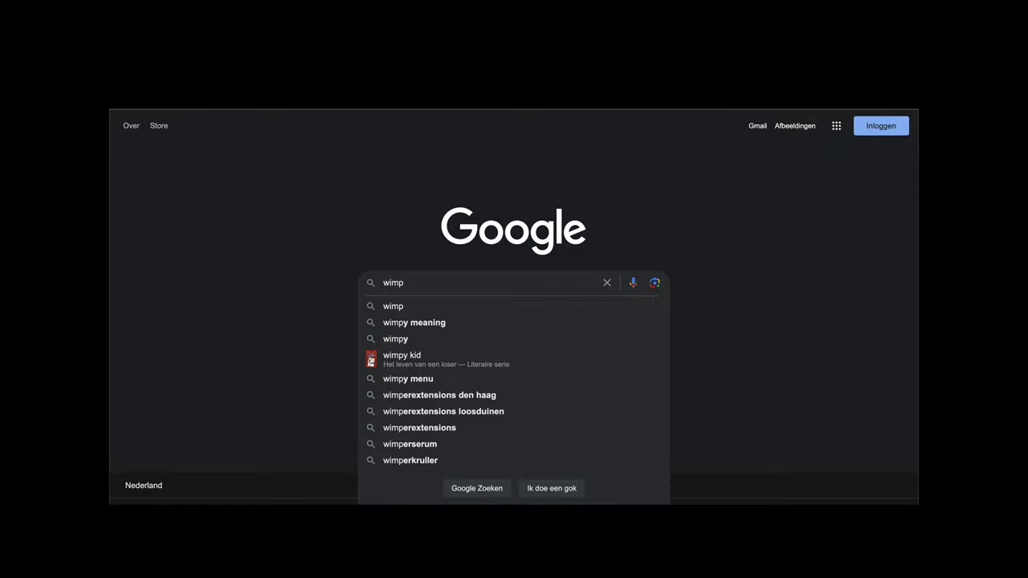
text(y editor)
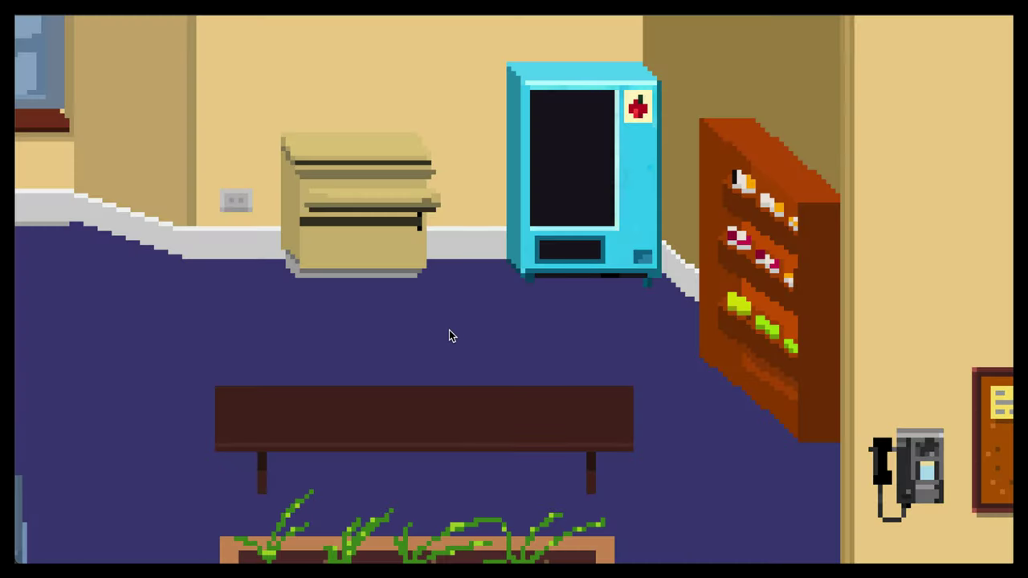
Step: Pan across the whole room in Wimpy to inspect its background and objects from side to side
drag(391, 328, 653, 356)
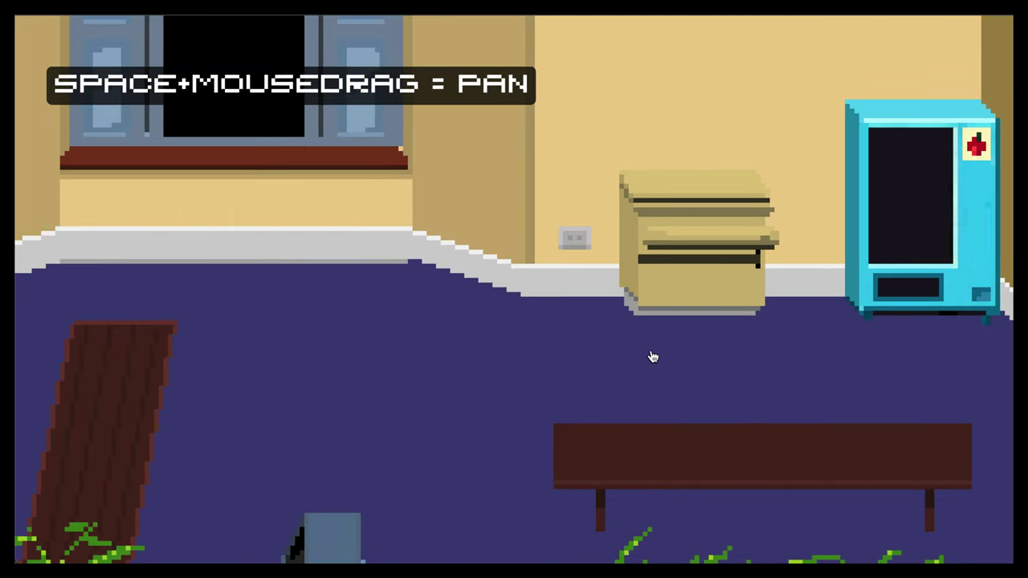
drag(399, 291, 626, 214)
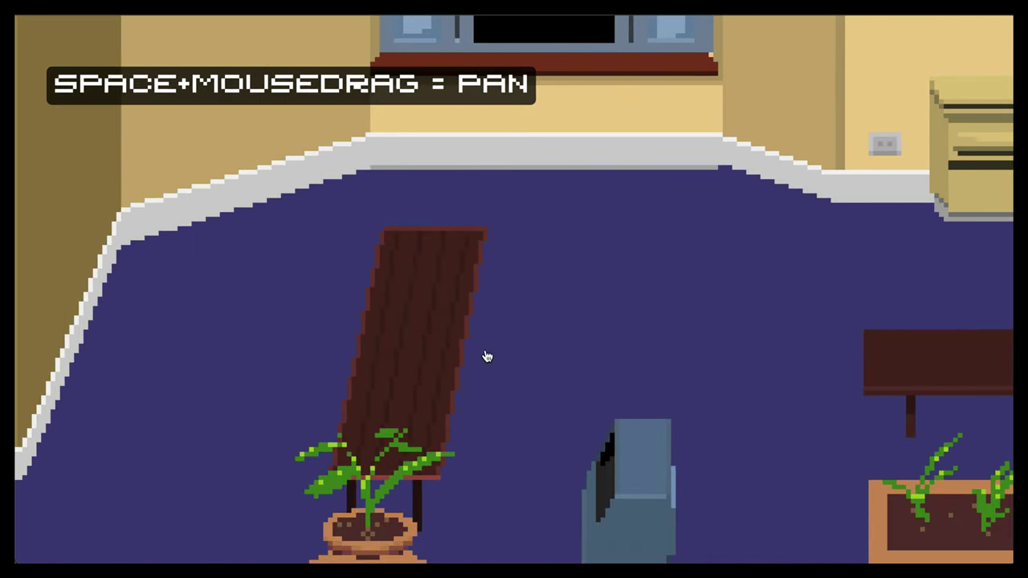
drag(487, 356, 521, 77)
drag(287, 221, 159, 260)
drag(562, 278, 344, 282)
drag(764, 273, 361, 277)
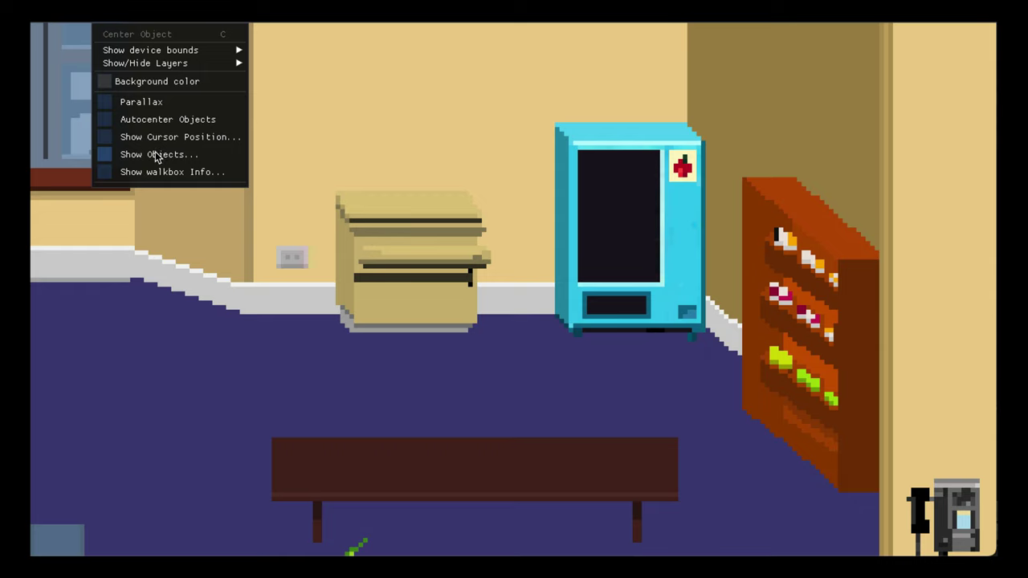
Step: Show the room's object list, filter it by "photo", and clear the filter
click(155, 153)
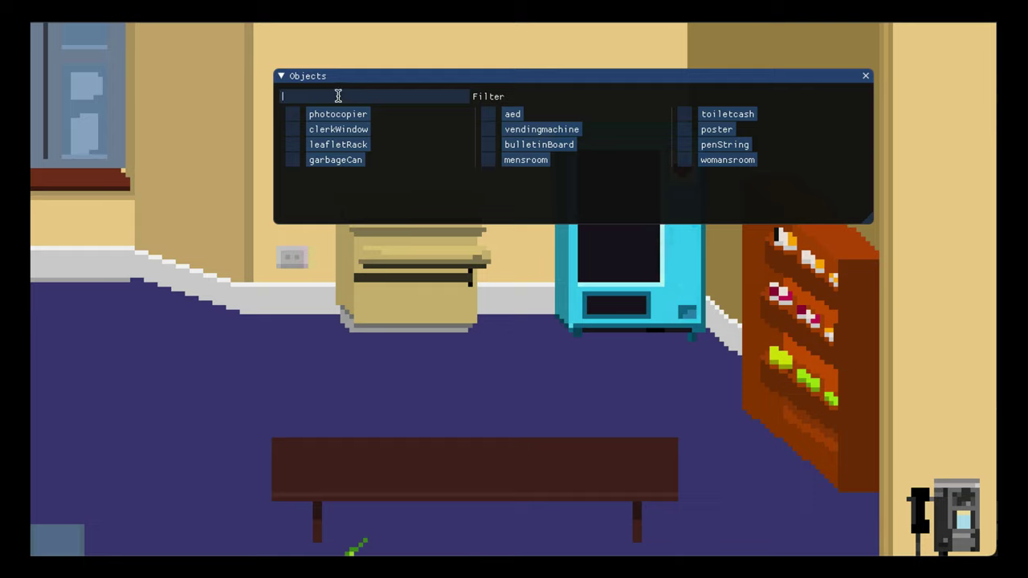
text(photo)
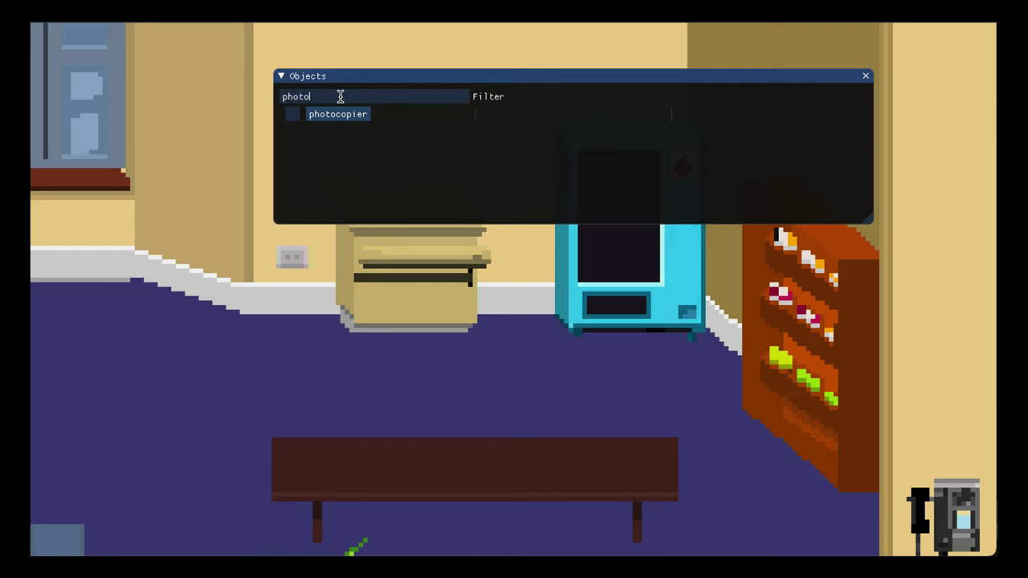
key(BackSpace)
key(BackSpace)
key(BackSpace)
key(BackSpace)
key(BackSpace)
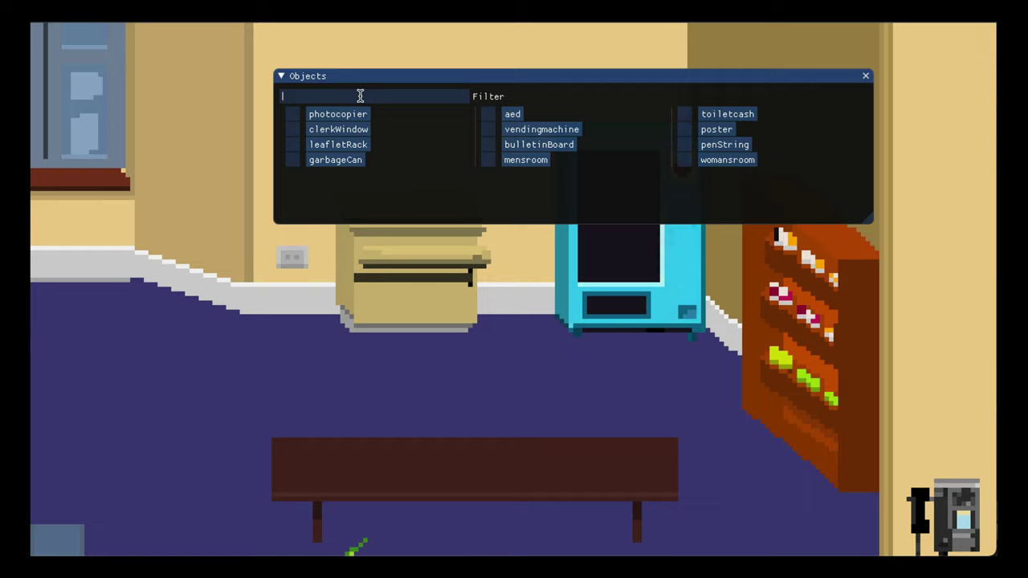
Step: Hide the photocopier and vendingmachine objects in the room and show both again
click(292, 114)
click(488, 130)
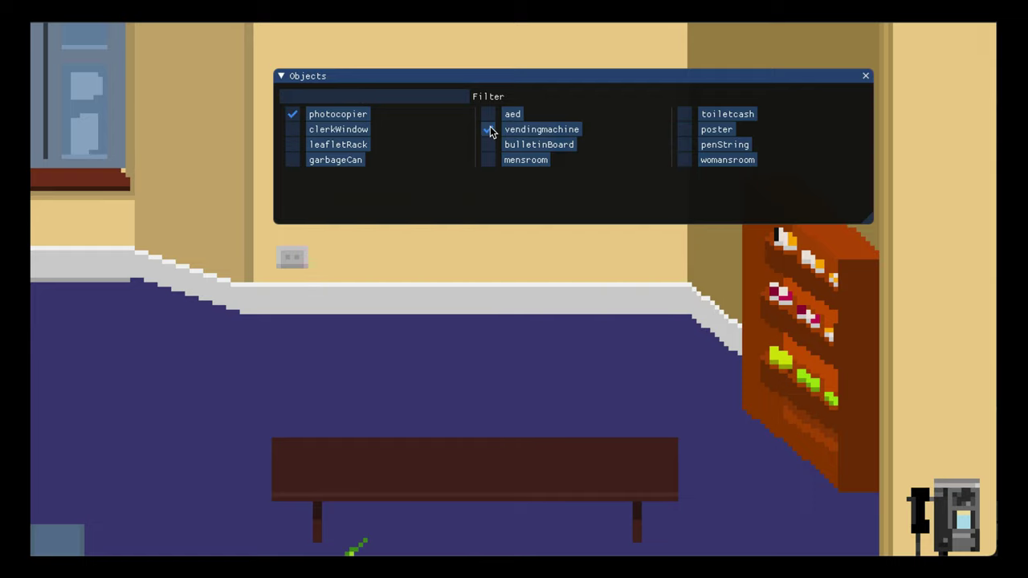
click(488, 129)
click(293, 114)
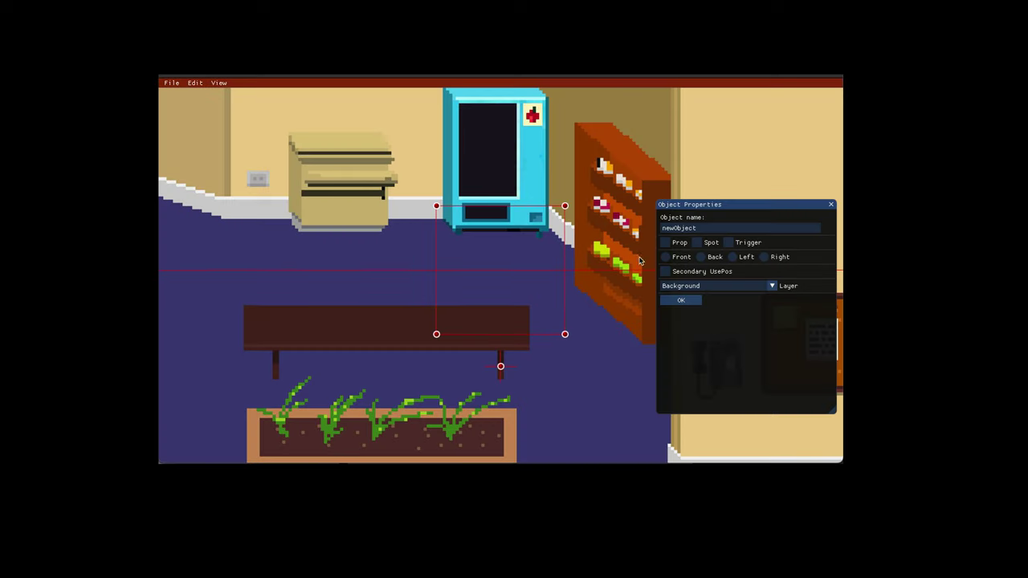
Step: Name the new object carpet and confirm its properties
drag(724, 229, 625, 225)
click(681, 300)
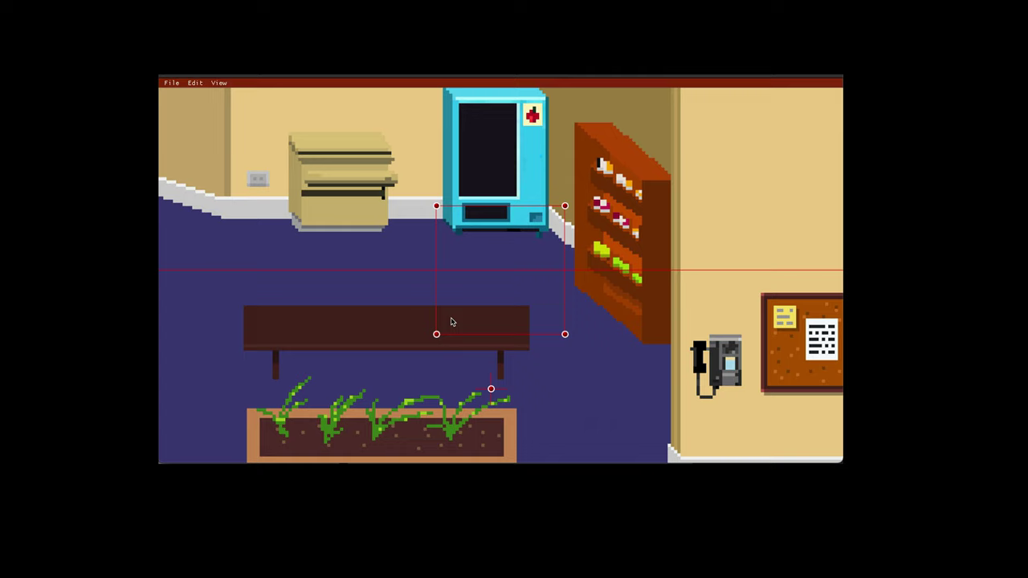
Step: Shrink the carpet object's hotspot to a narrow rectangle by moving two of its corners inward
drag(437, 335, 485, 295)
drag(565, 207, 526, 225)
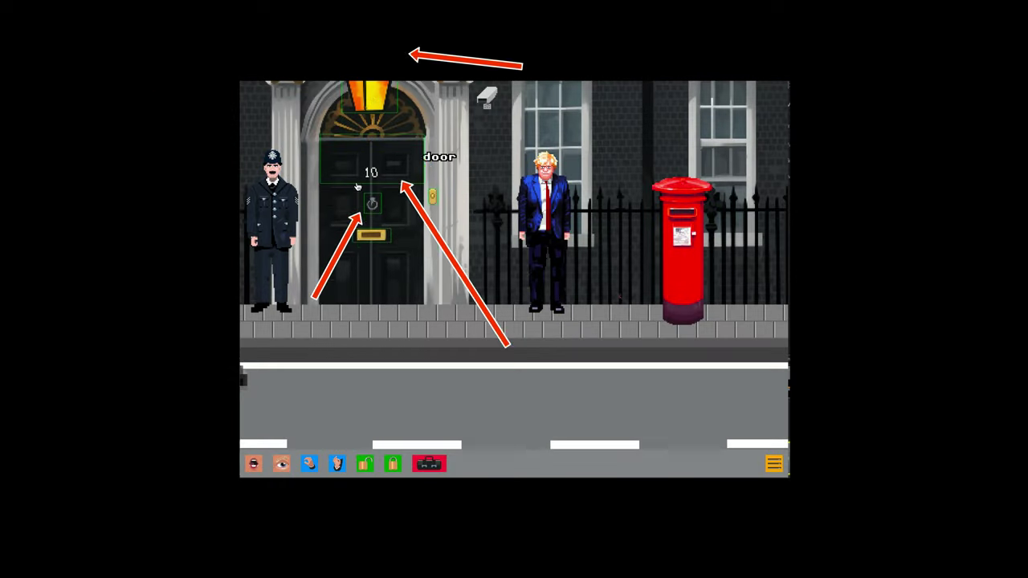
click(388, 247)
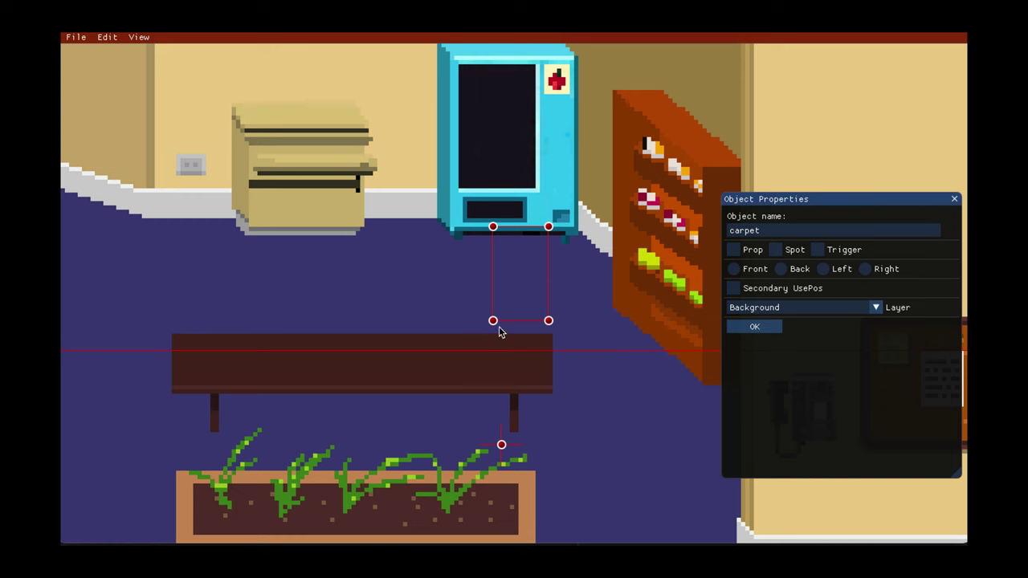
Step: Fit the carpet object's hotspot around the wall socket and place its use position on the floor below
drag(494, 322, 177, 154)
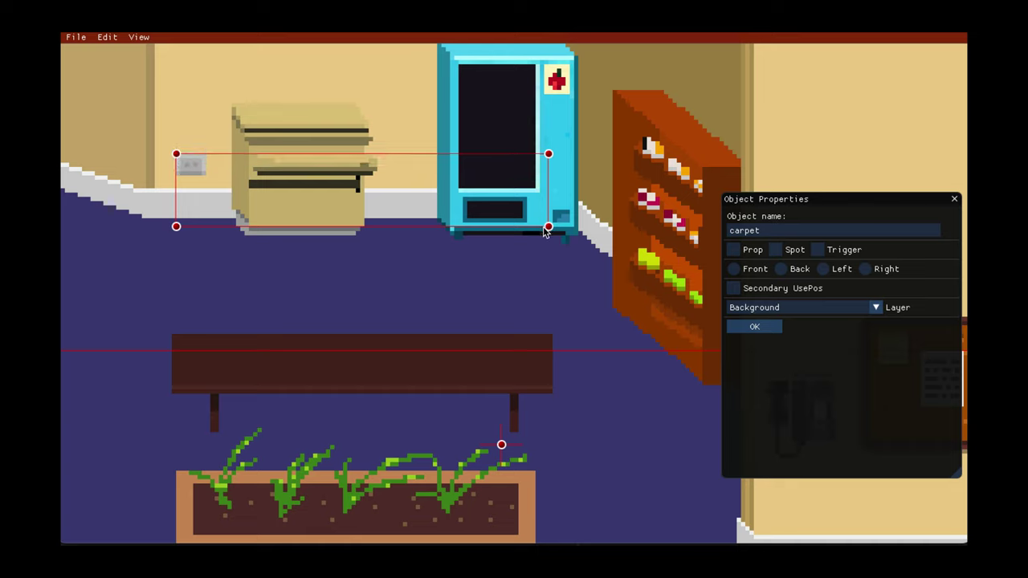
drag(545, 230, 205, 183)
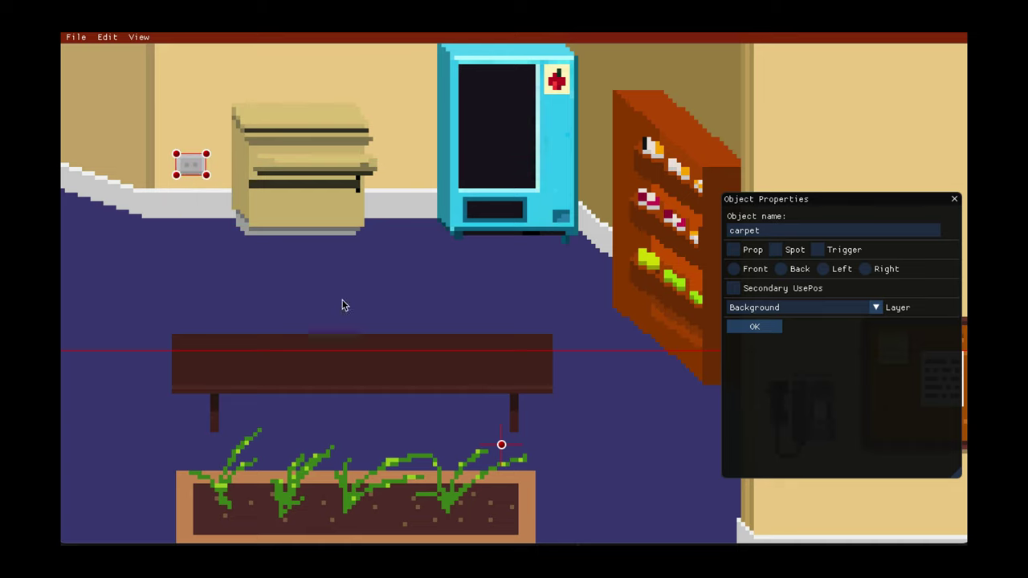
drag(502, 444, 193, 245)
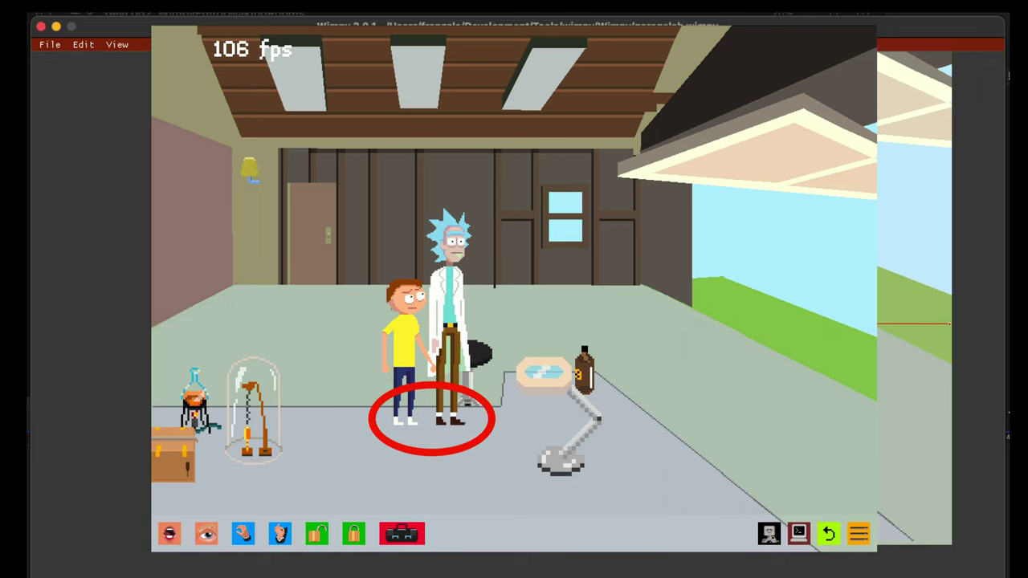
Step: Save the garagelab.wimpy room
key(Escape)
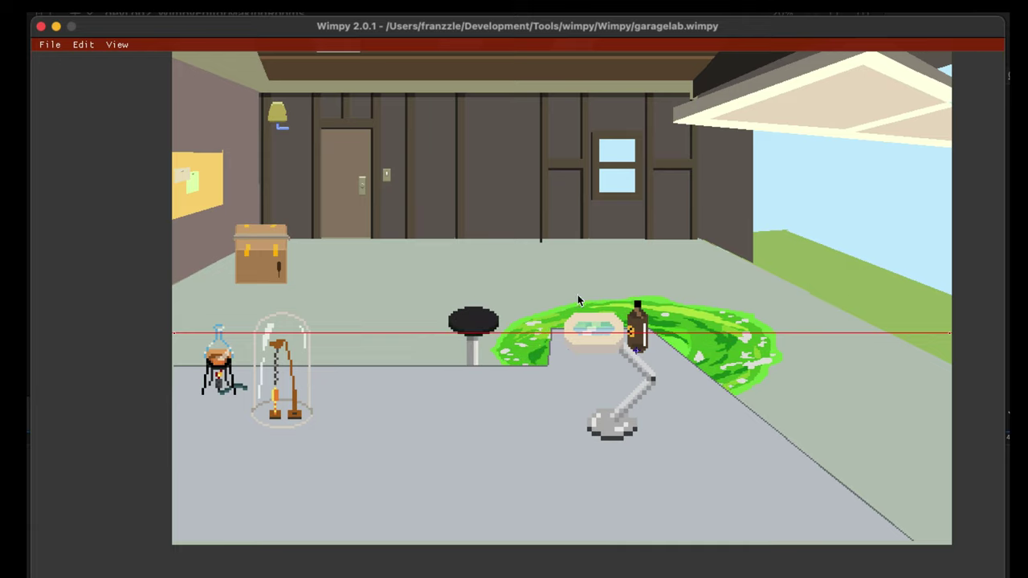
click(50, 44)
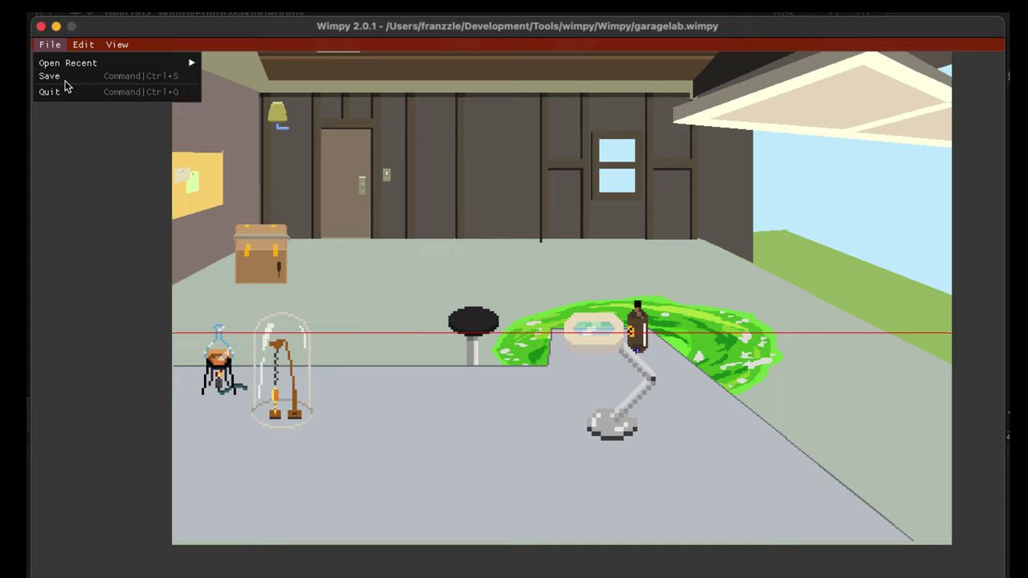
click(50, 76)
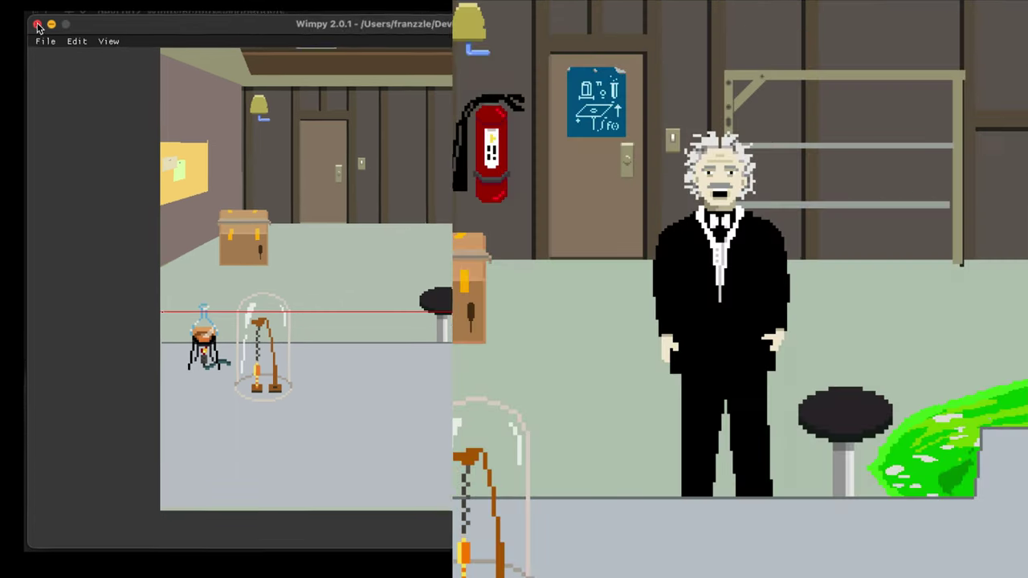
click(117, 44)
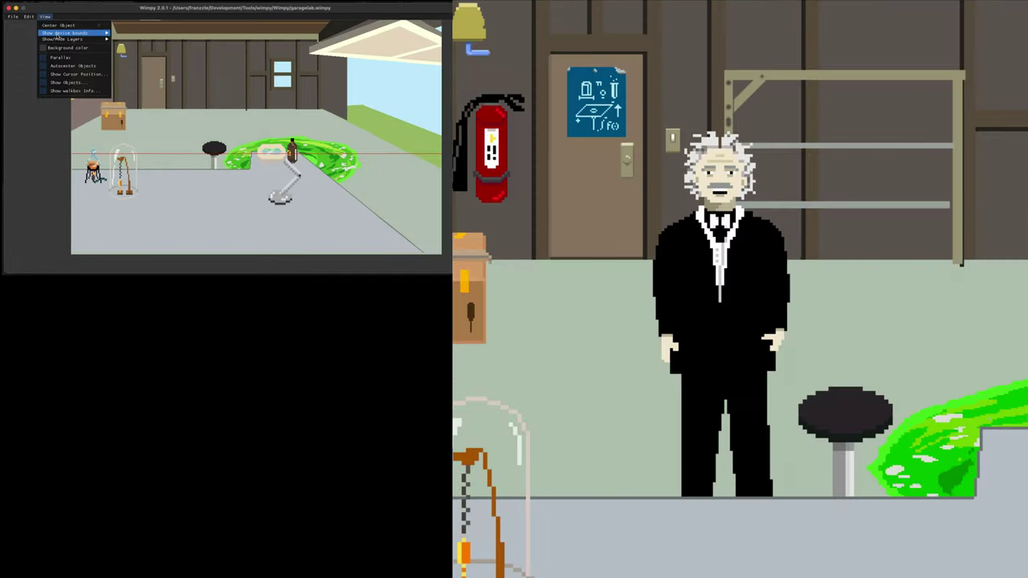
click(60, 73)
click(135, 58)
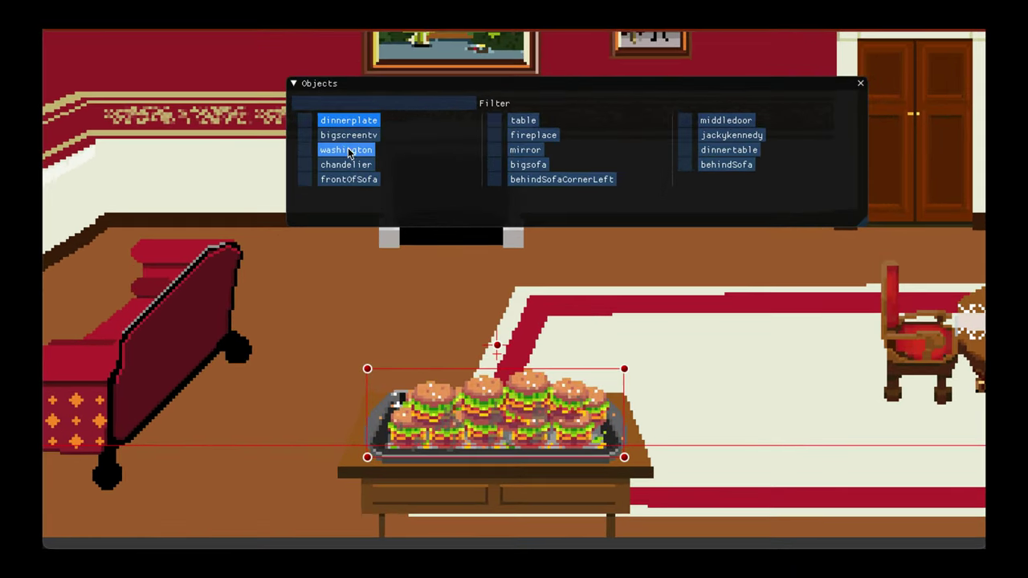
Step: Select the table object under the burger platter and move its horizontal depth line slightly upward
click(522, 167)
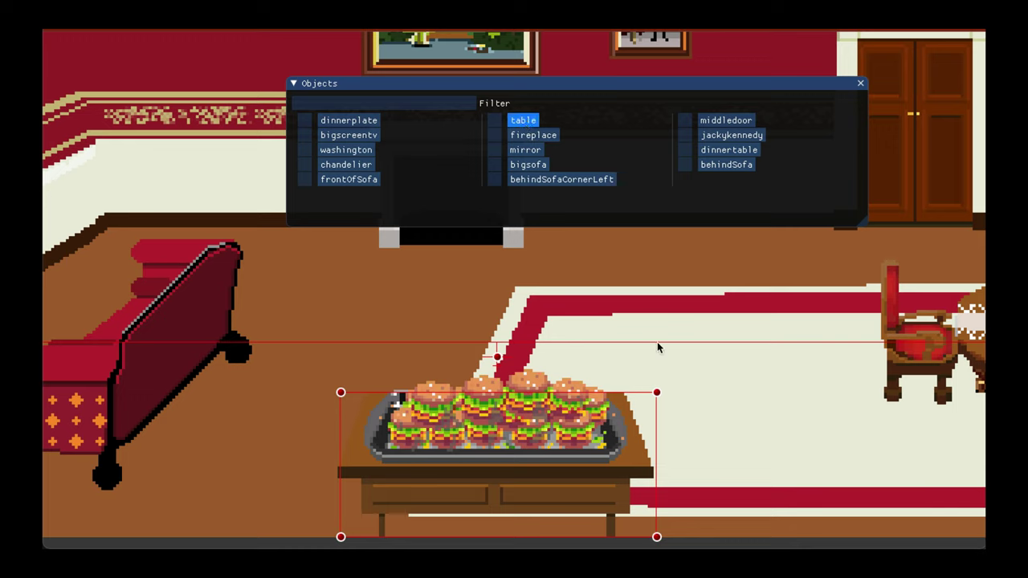
drag(657, 341, 657, 332)
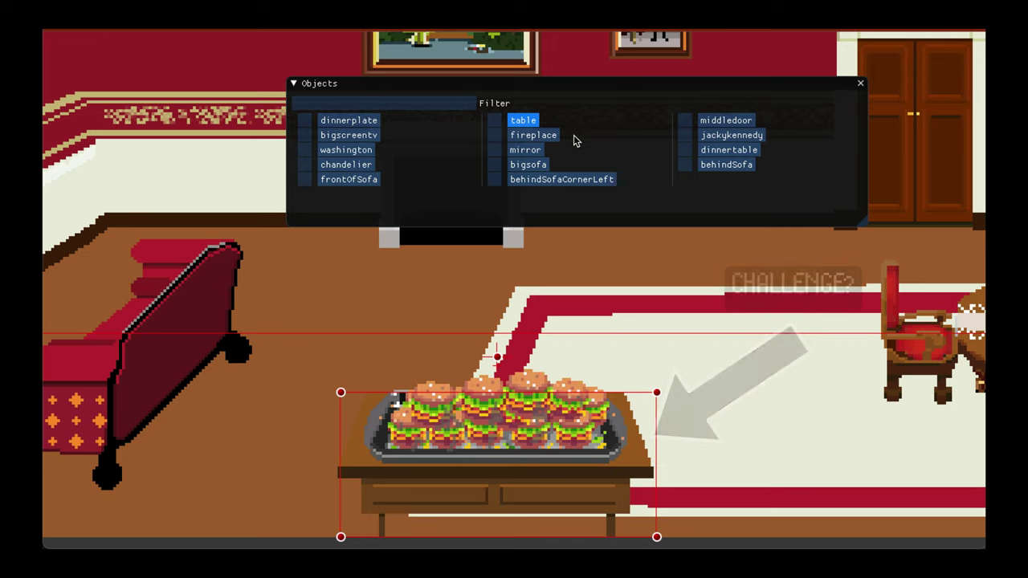
Step: Examine the fireplace, middledoor and chandelier objects in the red room and look over the room from ceiling to dining table
drag(611, 331, 680, 491)
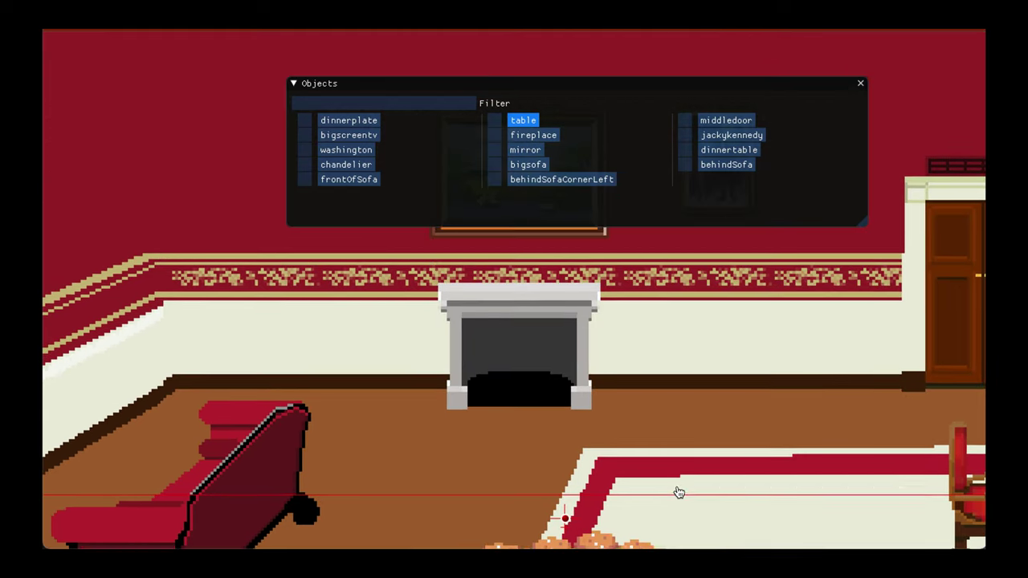
click(531, 136)
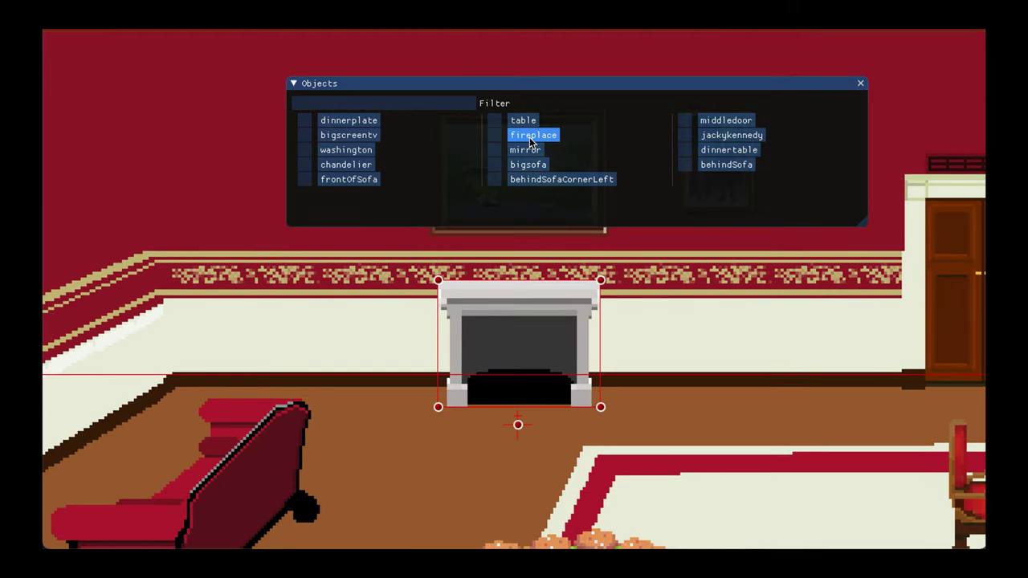
click(725, 121)
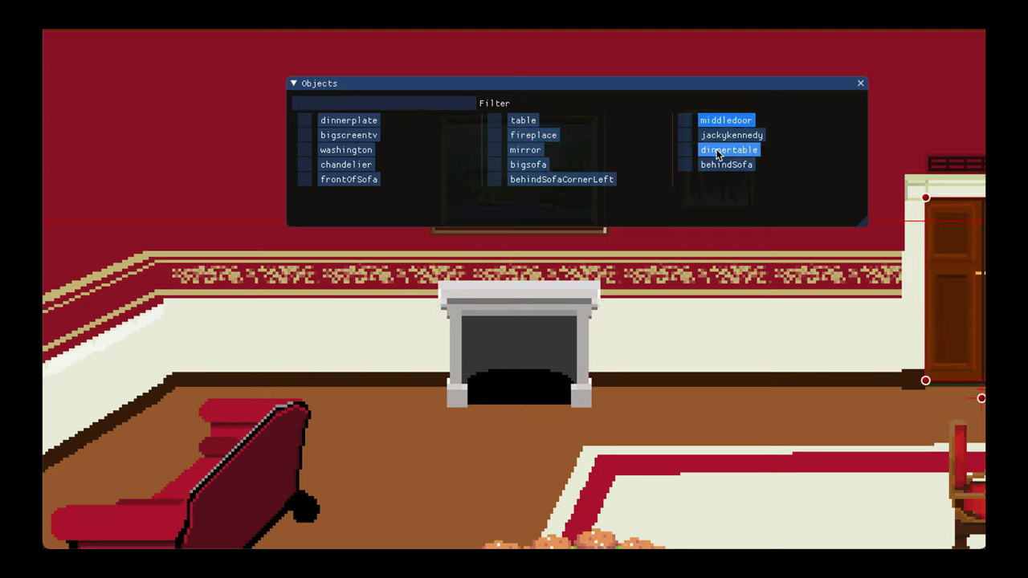
drag(804, 314, 430, 389)
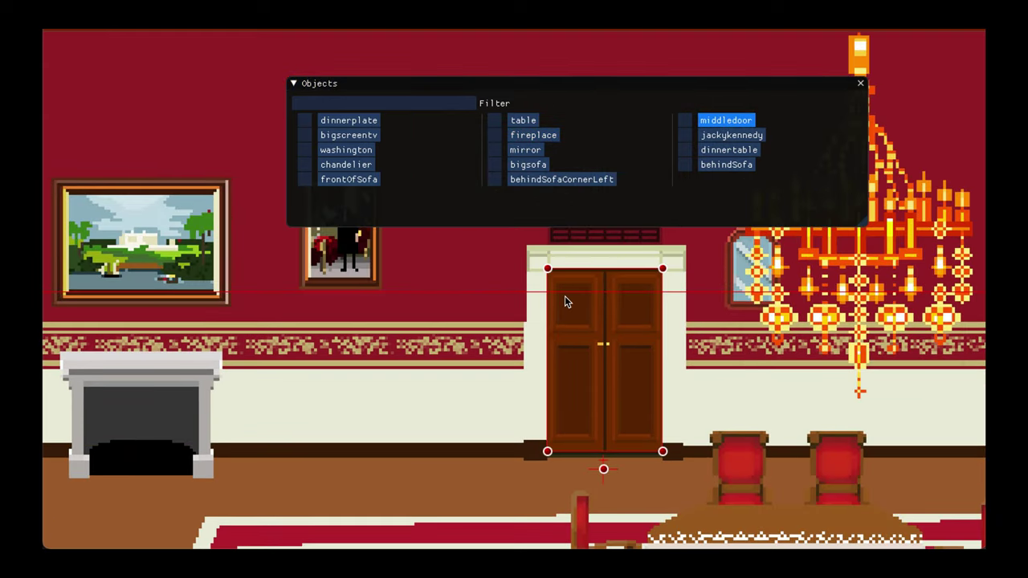
drag(601, 323, 363, 402)
click(344, 164)
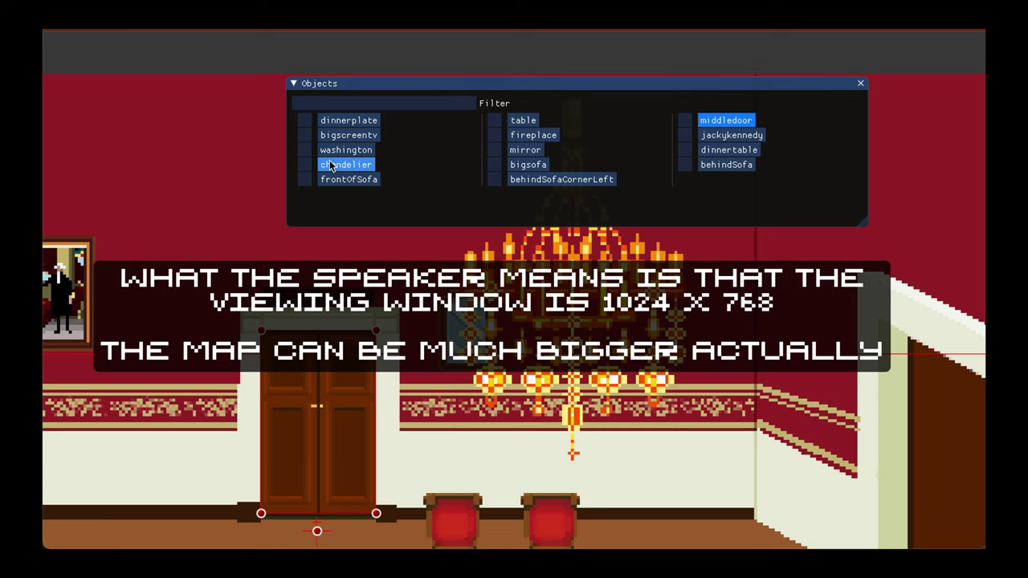
drag(732, 373, 723, 514)
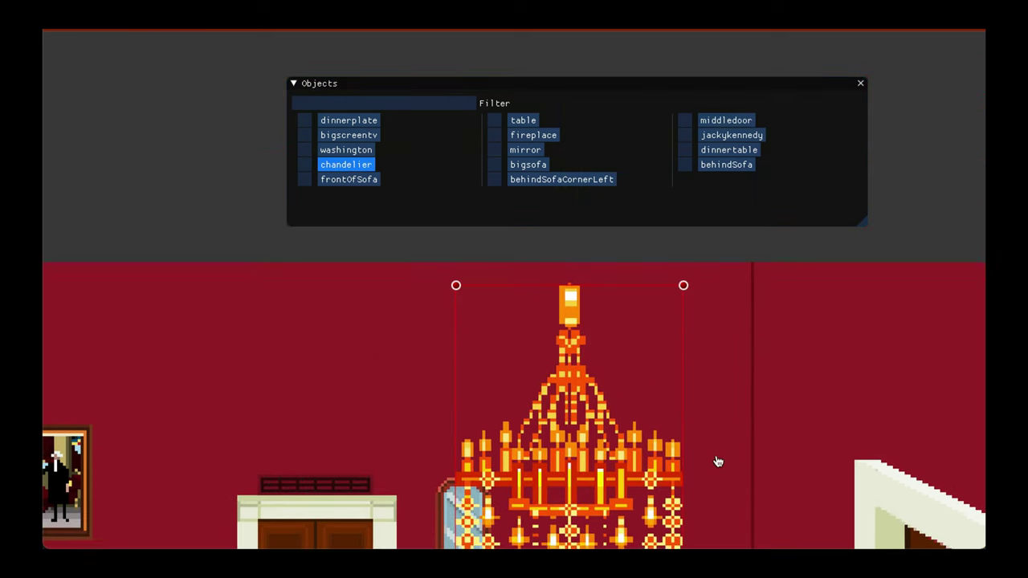
drag(716, 461, 675, 237)
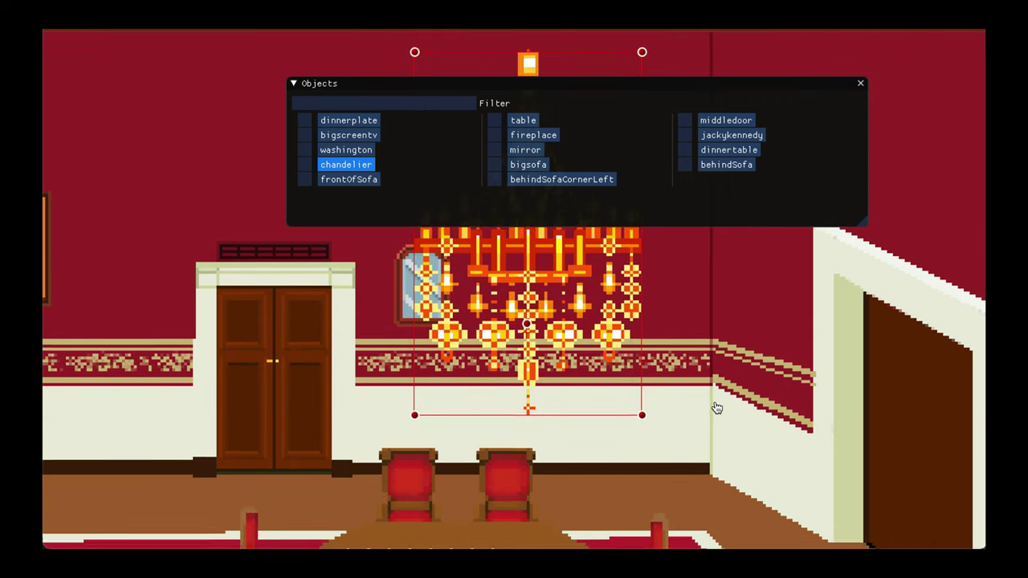
drag(699, 404, 727, 213)
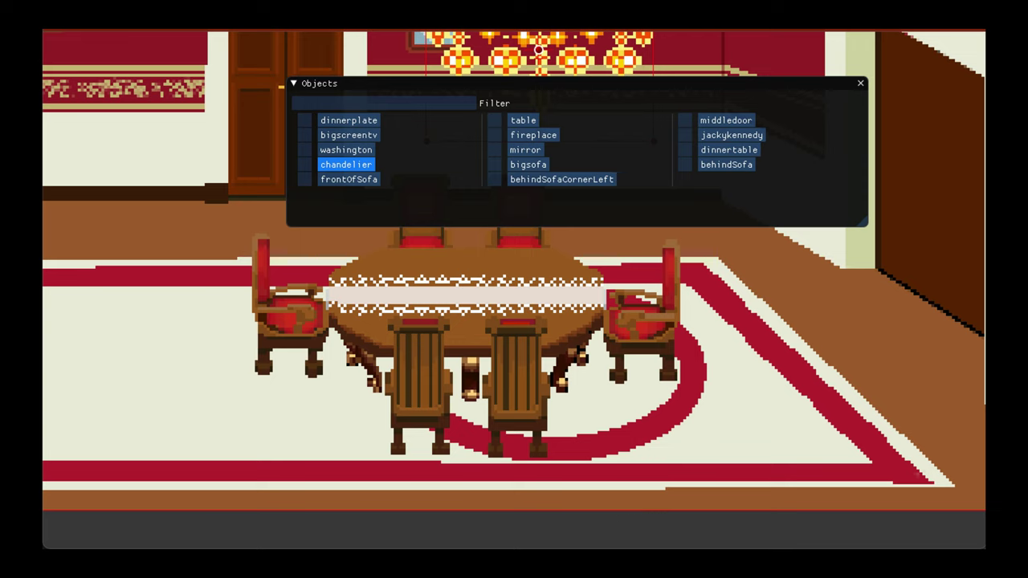
click(61, 32)
click(112, 49)
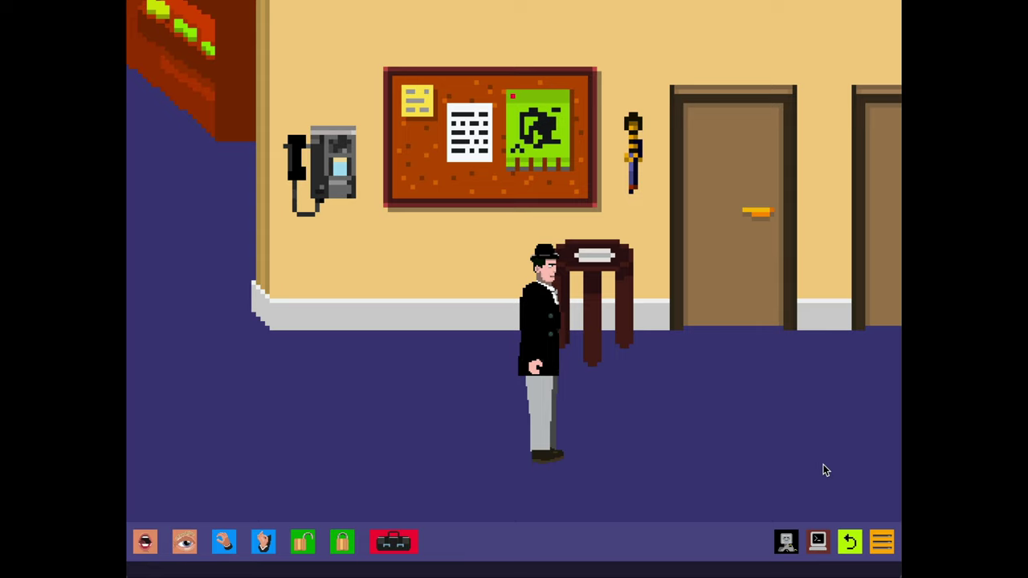
Step: Walk the game character back and forth along the hallway and have him look at the toiletcash on the small table
click(824, 464)
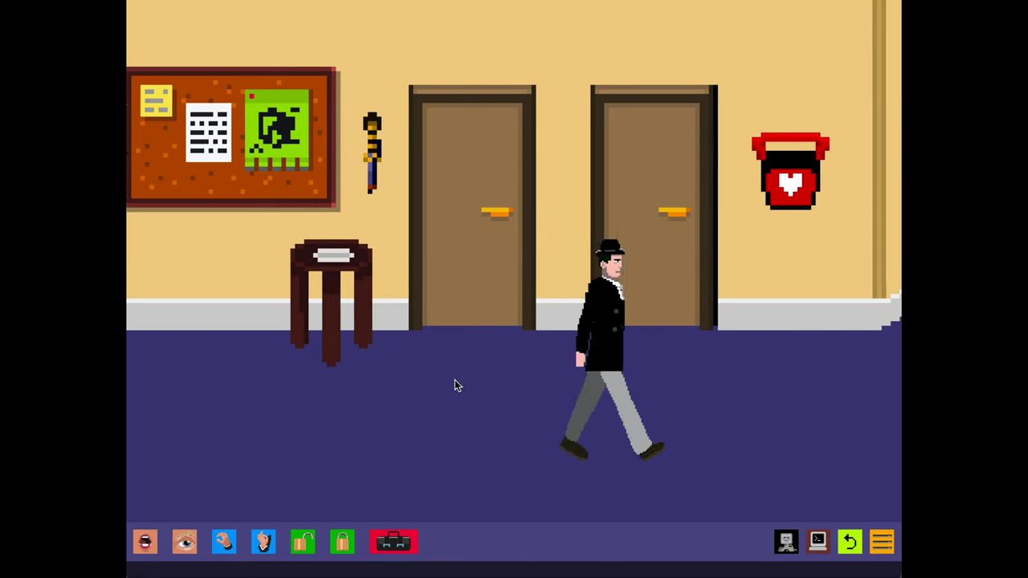
click(287, 379)
click(184, 543)
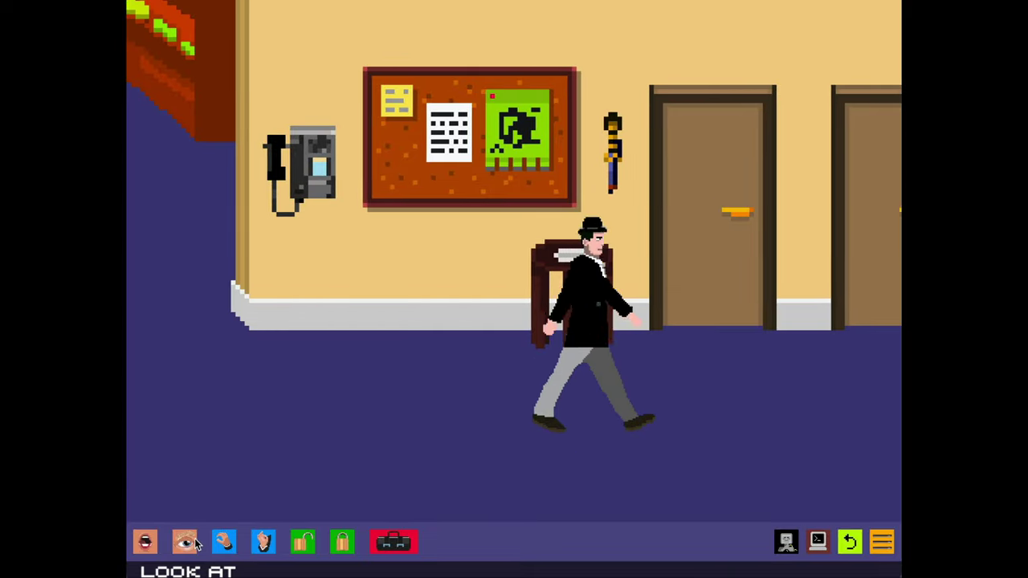
click(508, 259)
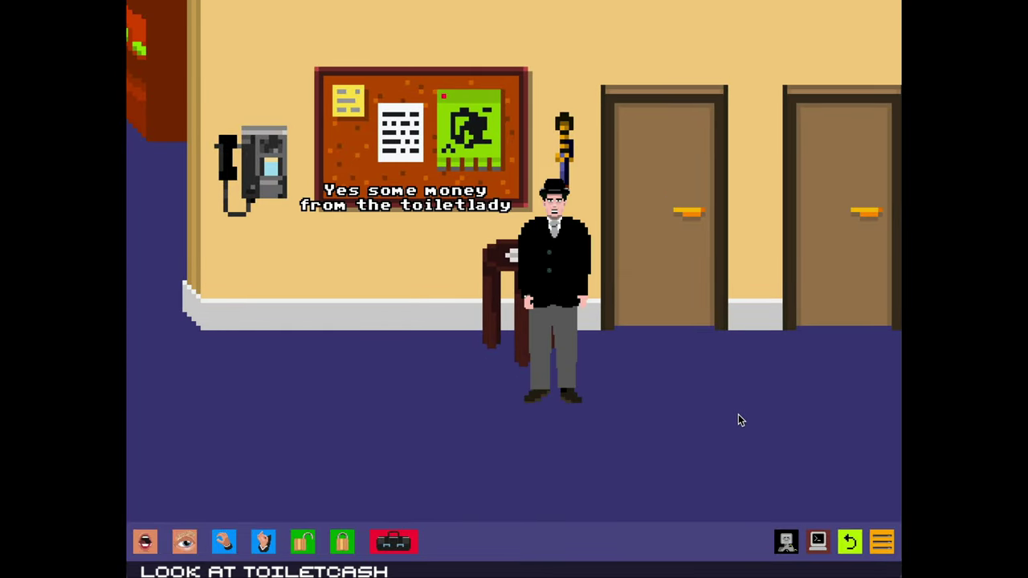
click(771, 414)
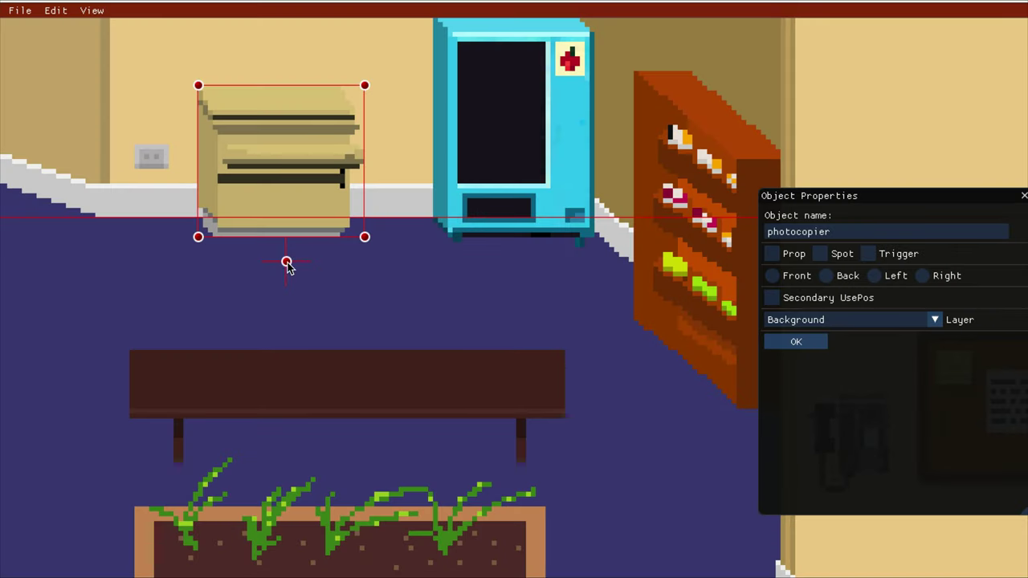
Step: Shift the photocopier's use position slightly to the right on the floor and close its object properties
mouse_move(286, 261)
mouse_down()
mouse_move(218, 276)
mouse_move(246, 241)
mouse_move(291, 264)
mouse_up()
drag(199, 237, 198, 239)
click(1023, 196)
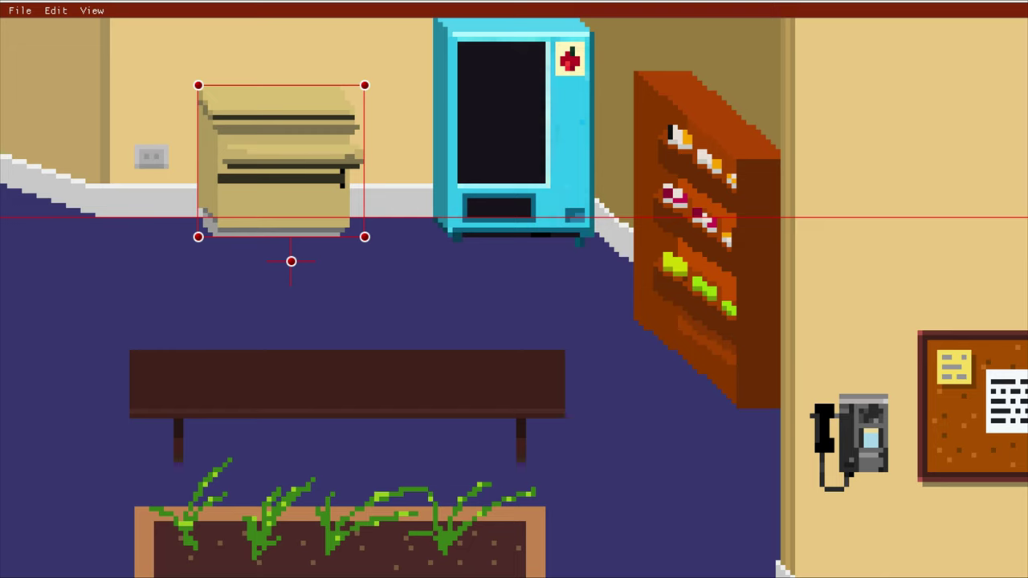
Step: Select the vendingmachine object from the room's list of objects and close the list
click(56, 10)
mouse_move(91, 10)
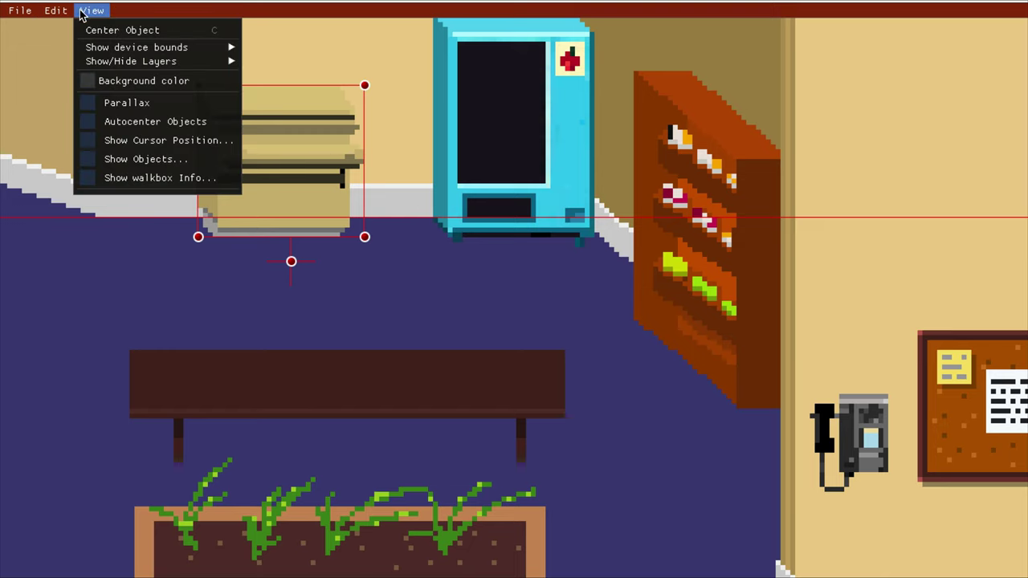
click(137, 160)
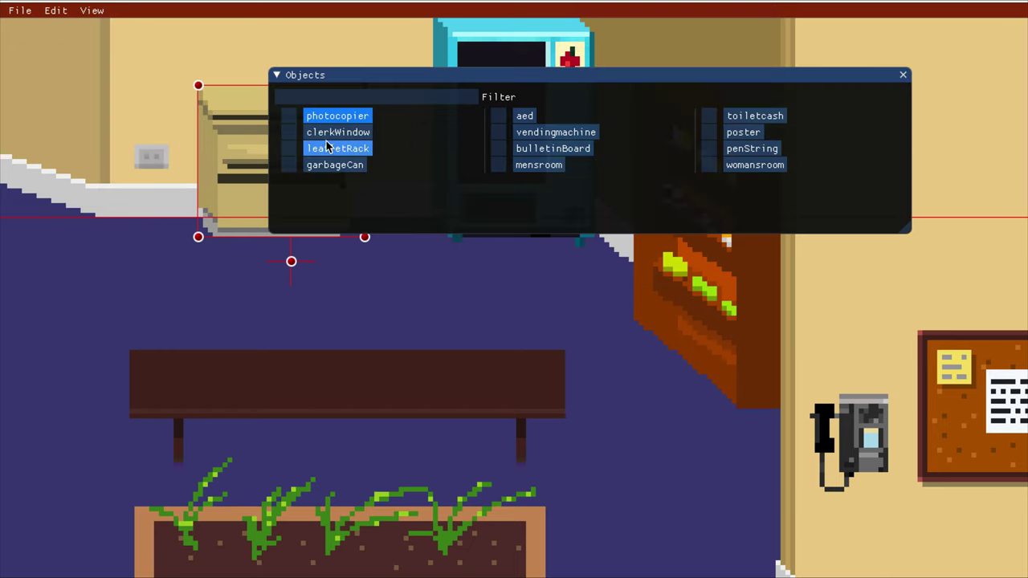
click(519, 133)
click(903, 74)
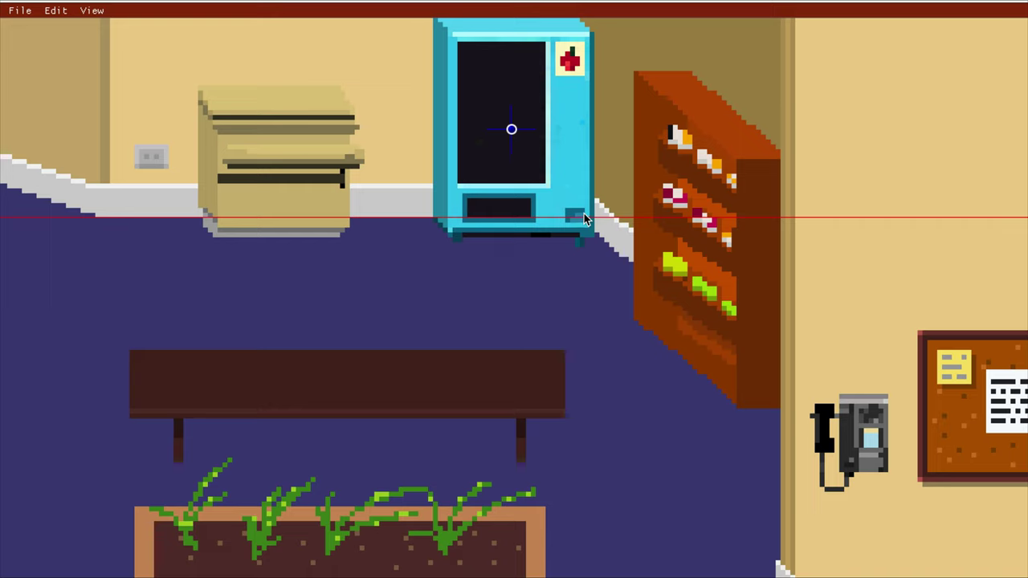
Step: Turn off the Prop option in the vendingmachine object's properties
click(55, 10)
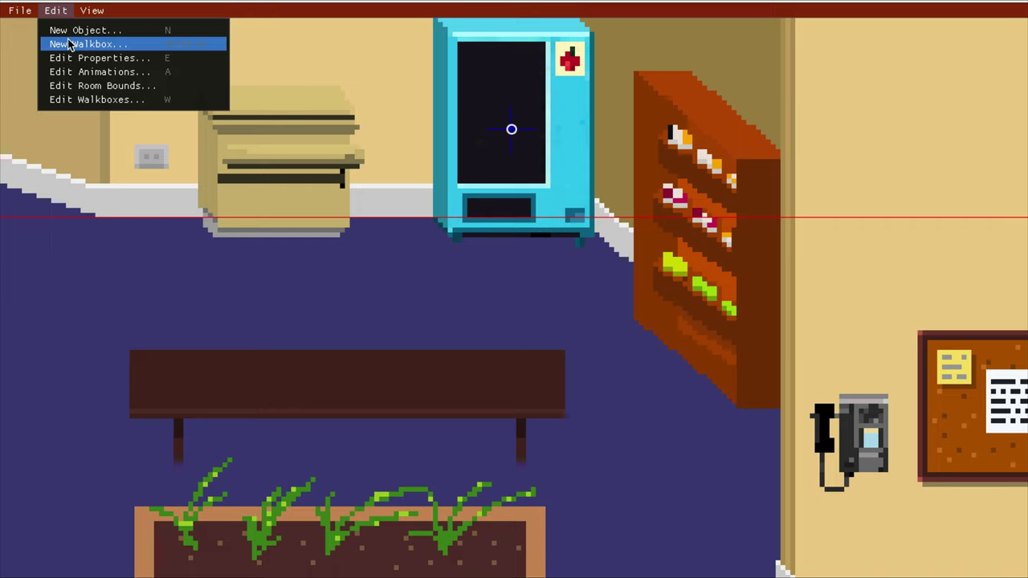
click(80, 57)
click(771, 254)
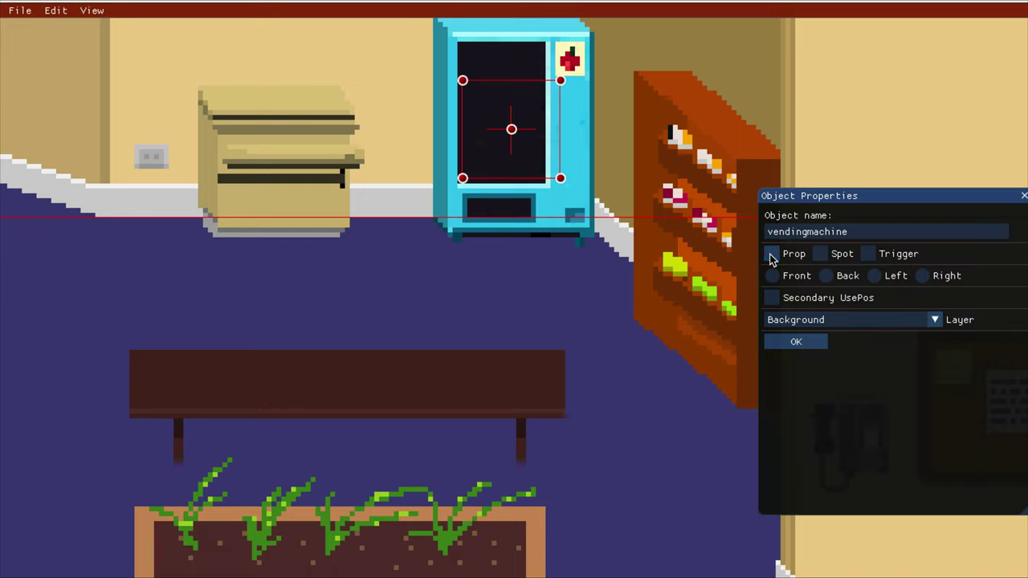
Step: Stretch three corners of the vendingmachine's hotspot outward to the edges of the blue machine
drag(463, 179, 433, 217)
drag(563, 221, 598, 251)
drag(595, 81, 595, 16)
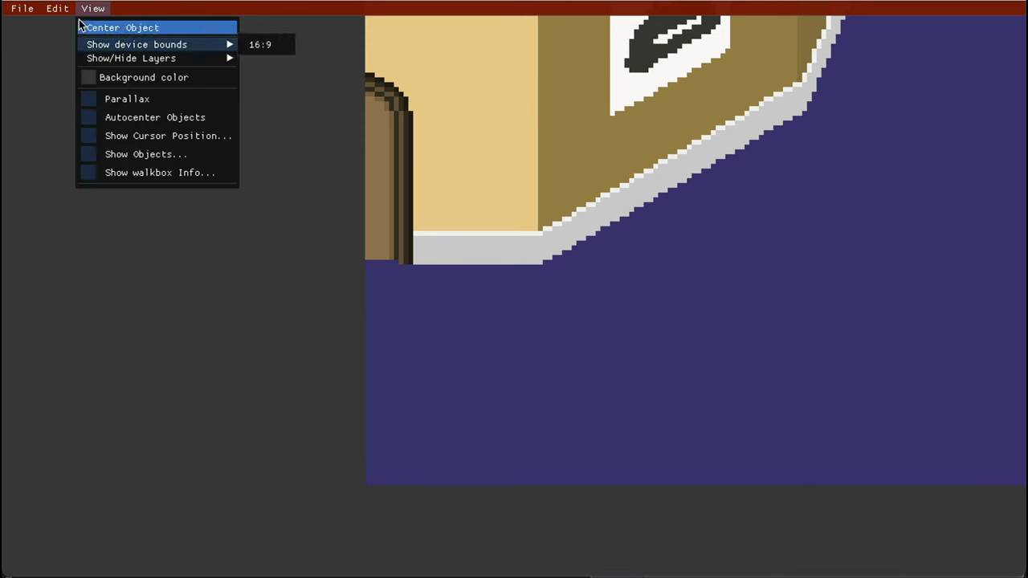
Step: Create a new walkbox and move three corners to the floor's lower-left corner, the doorway's foot and the open floor on the right
mouse_move(58, 12)
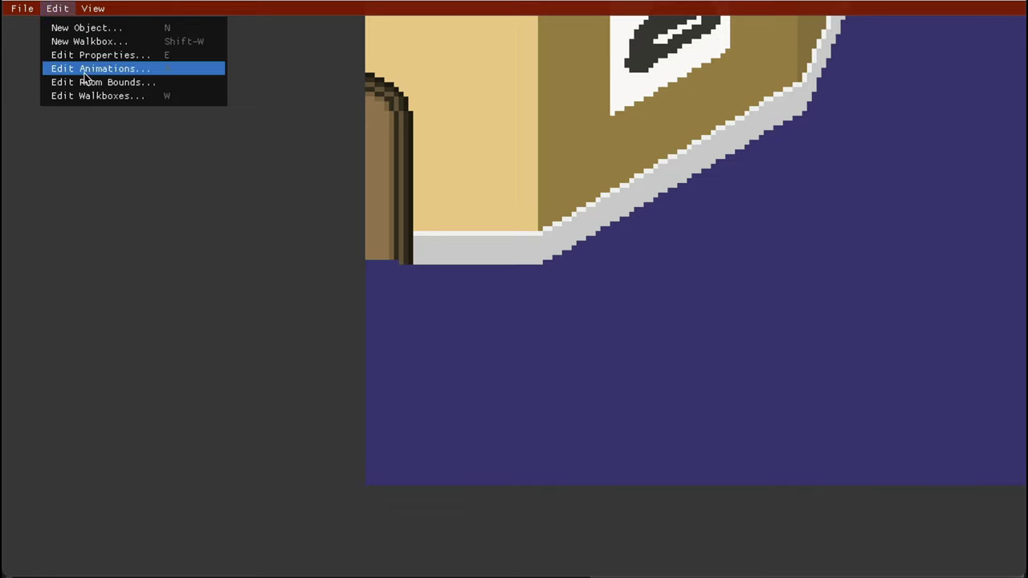
click(90, 43)
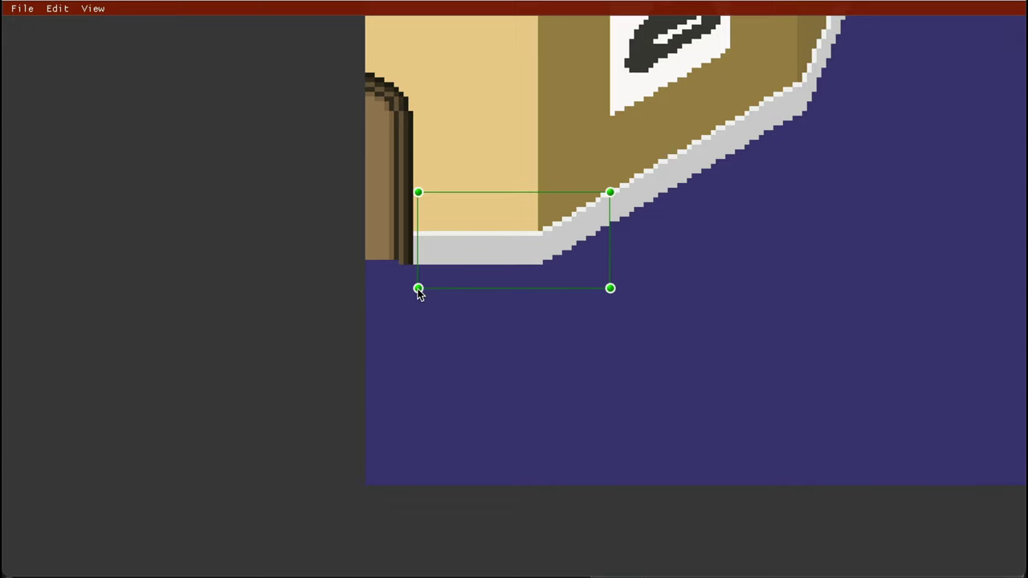
drag(419, 291, 370, 487)
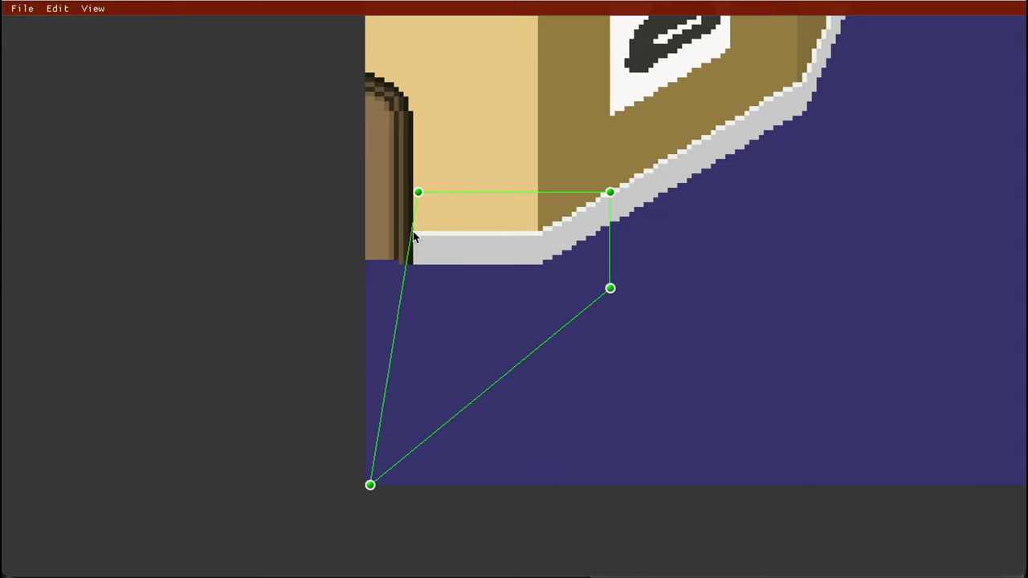
drag(420, 192, 371, 266)
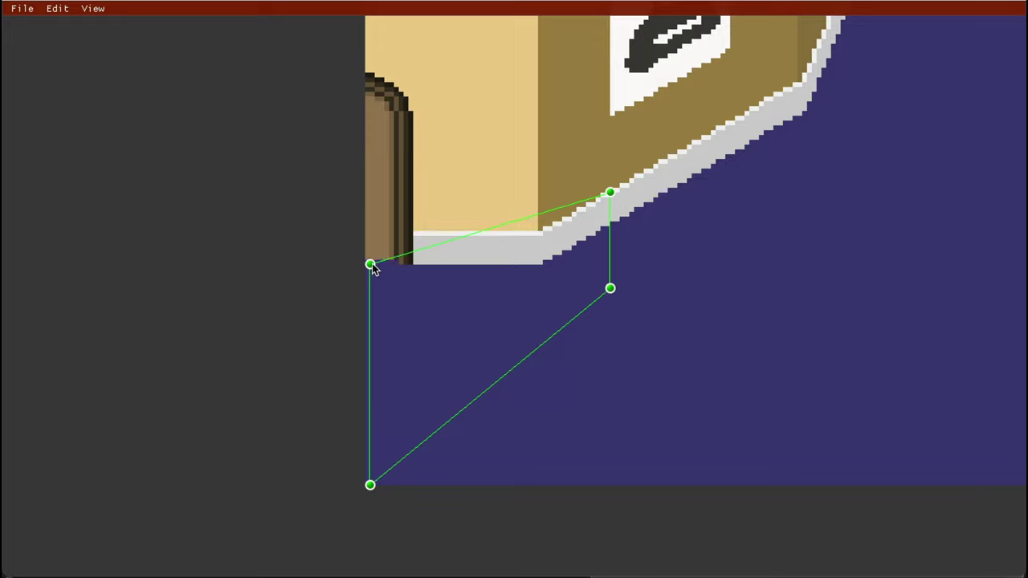
drag(611, 291, 850, 459)
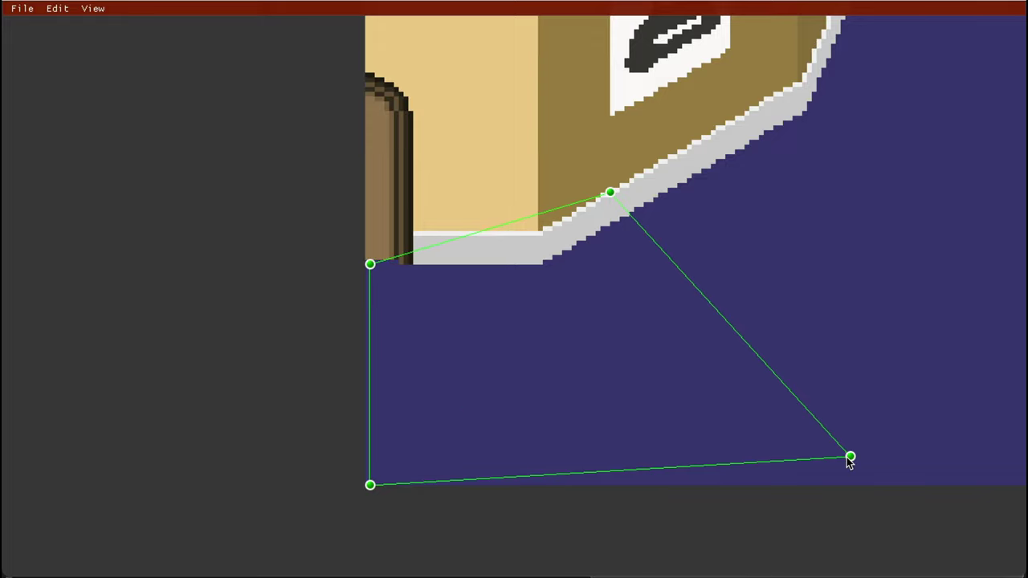
Step: Fit the walkbox's upper edge along the baseboard with an added corner point at the wall corner, and save the room
click(480, 236)
drag(608, 194, 807, 116)
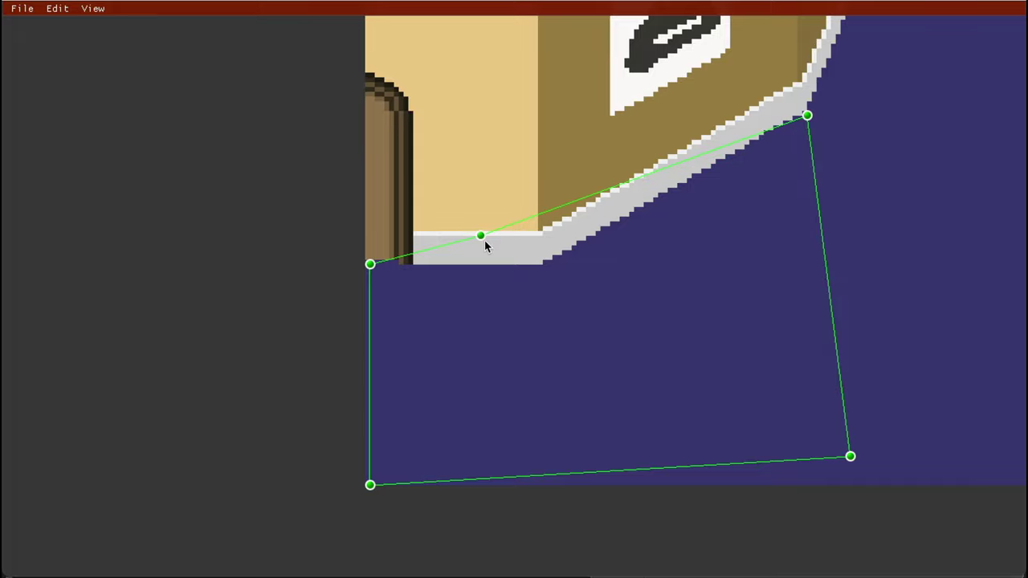
drag(483, 238, 545, 271)
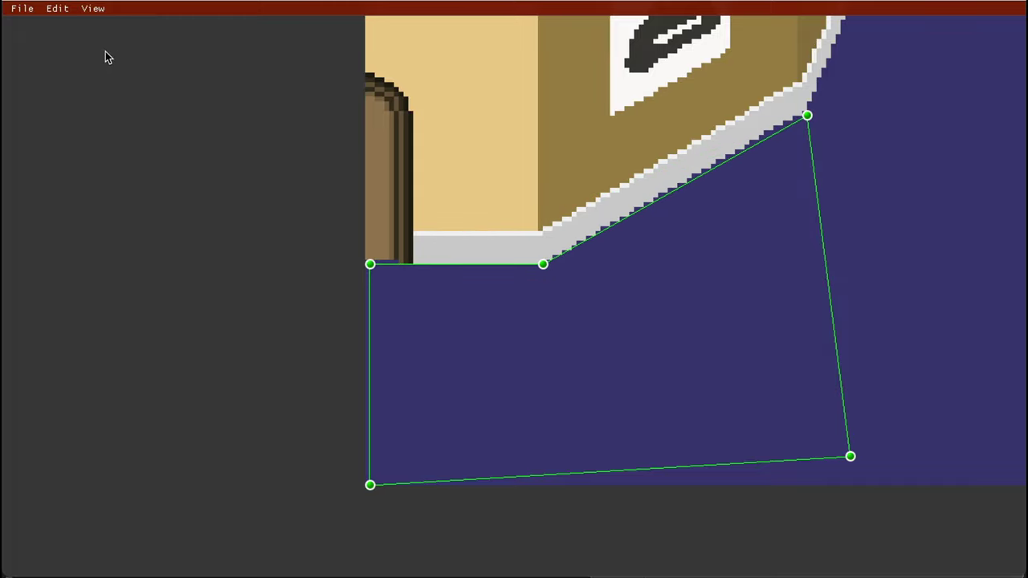
click(22, 8)
click(45, 39)
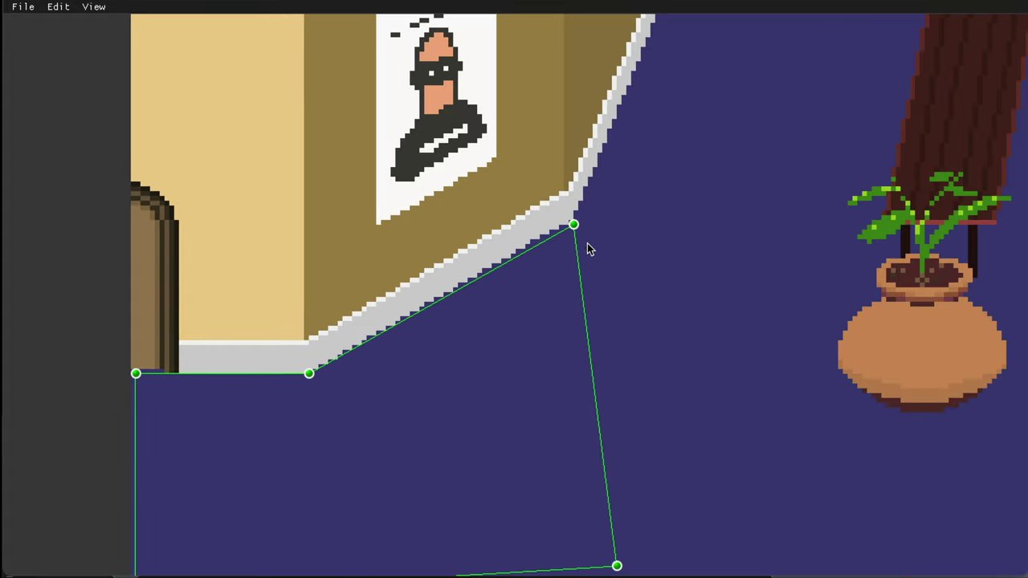
Step: Add two walkbox points, placing one up along the angled baseboard and the other on the floor's bottom edge below the potted plant
click(584, 273)
drag(584, 273, 660, 22)
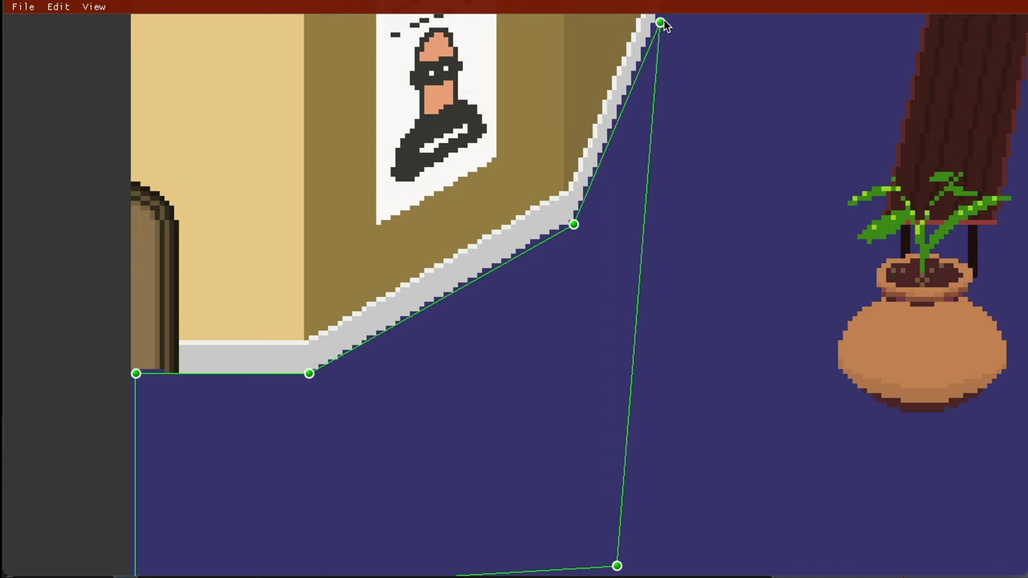
drag(753, 351, 635, 278)
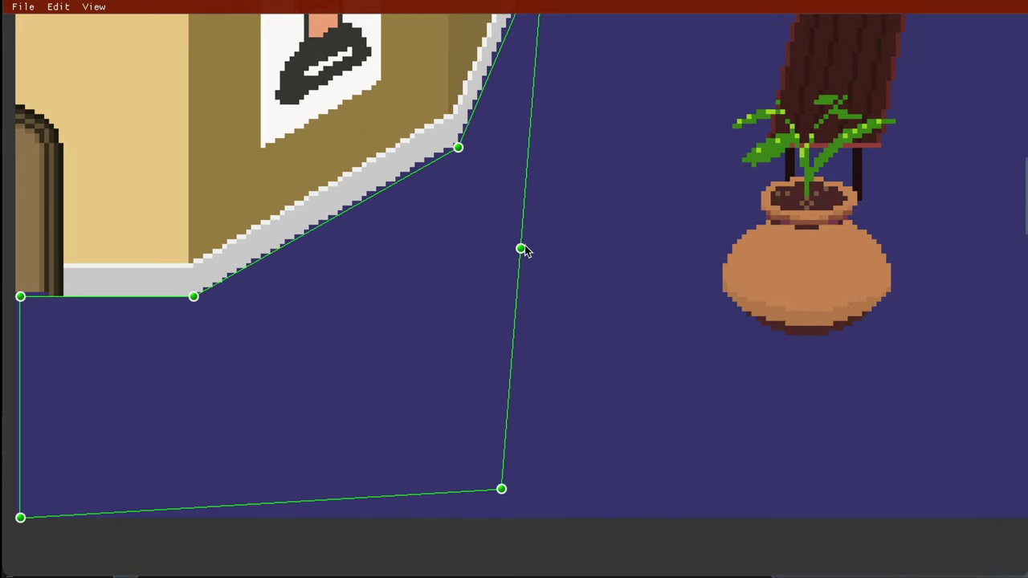
drag(523, 250, 835, 519)
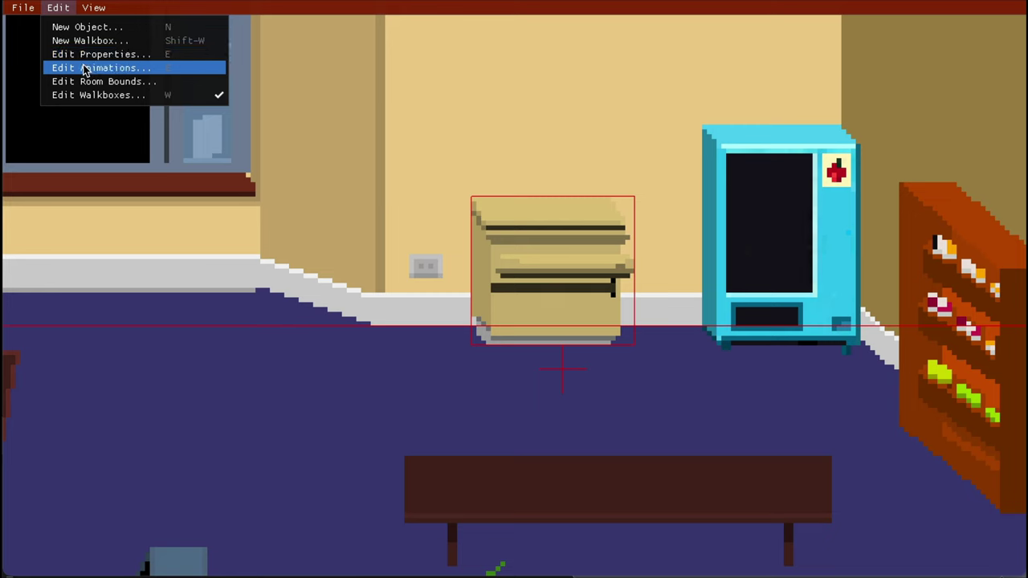
Step: Open the photocopier's animations and expand its closed, open and copy states to examine their frames
click(84, 69)
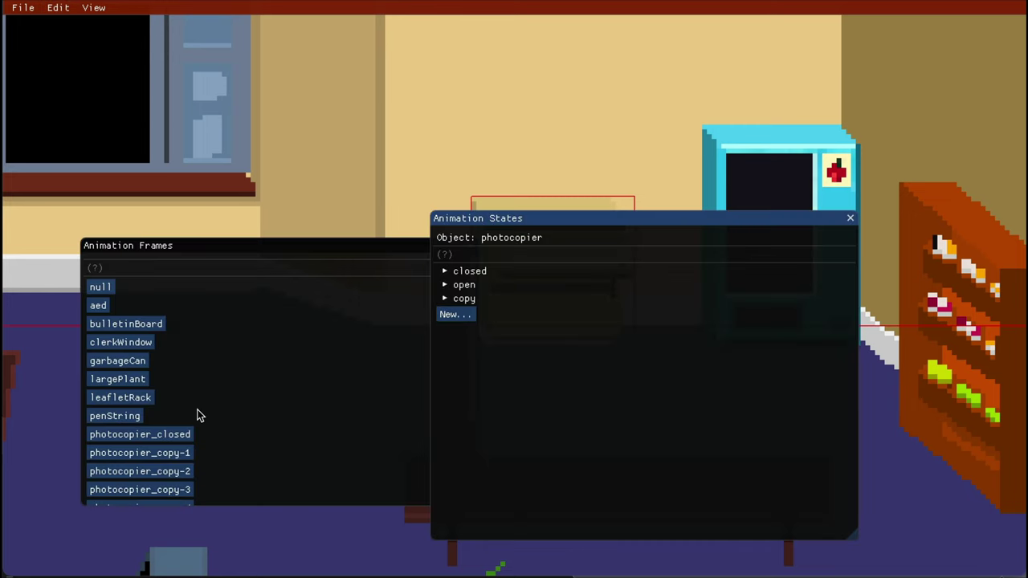
scroll(159, 413, down, 3)
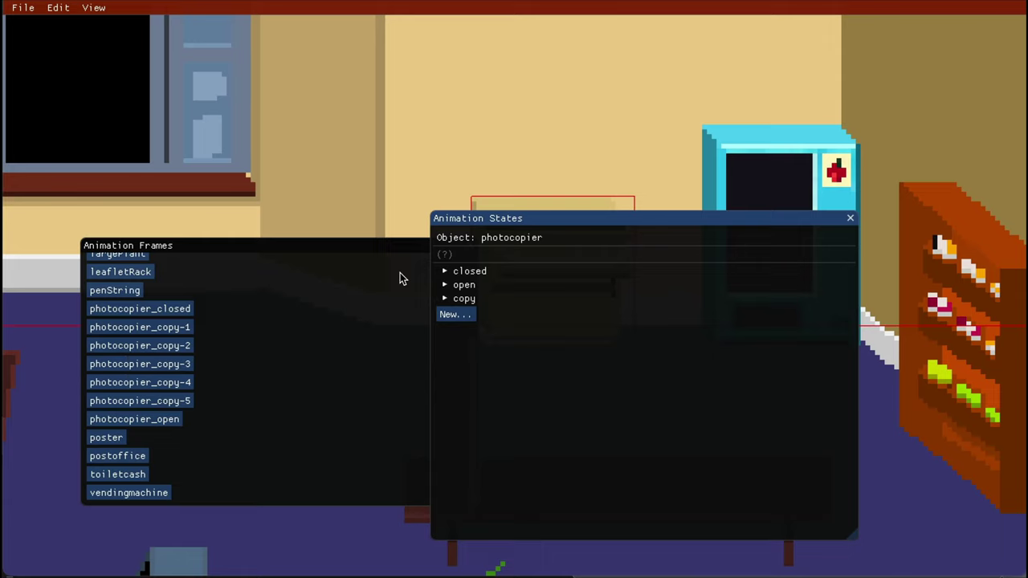
click(444, 271)
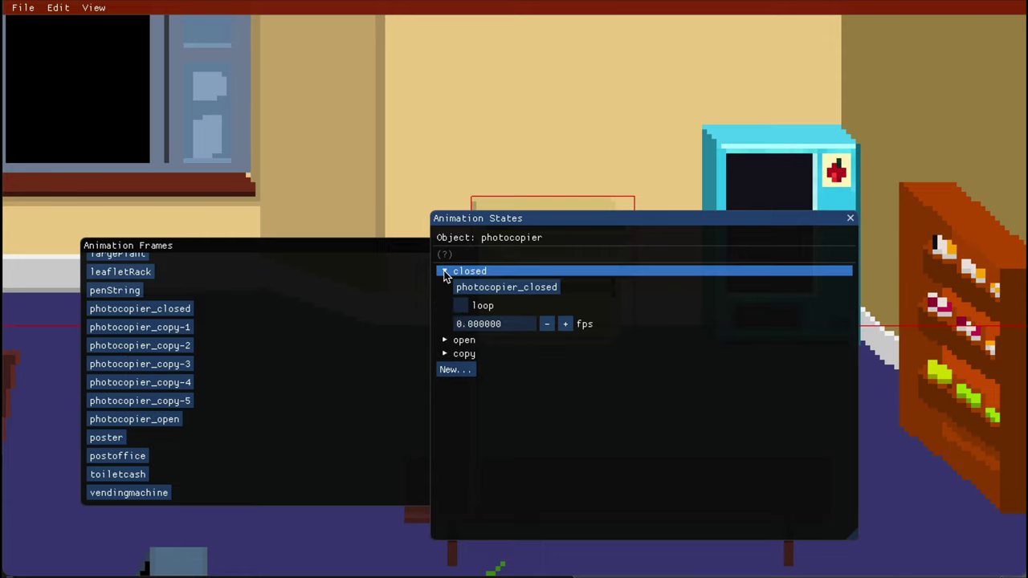
click(448, 341)
click(446, 409)
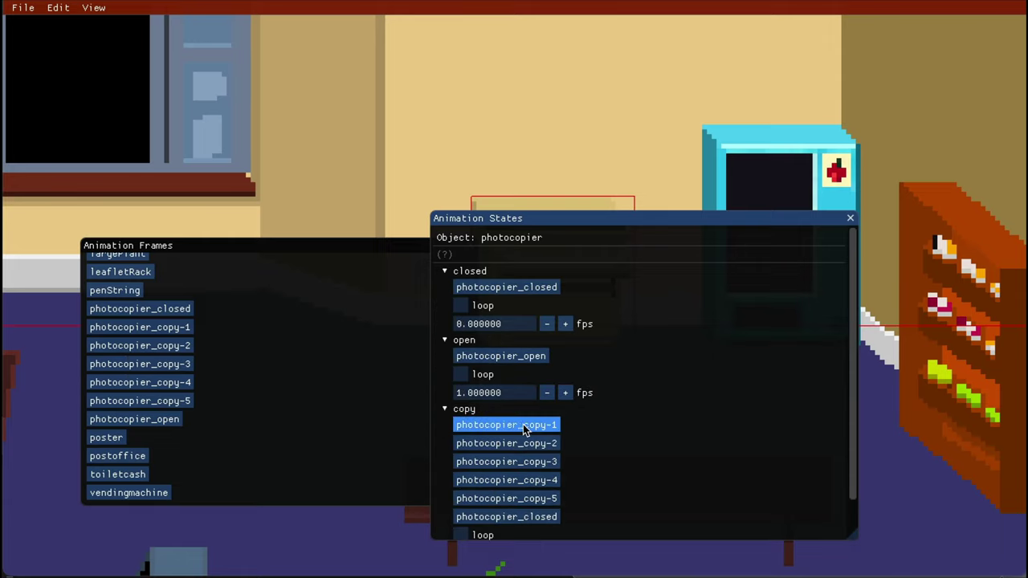
Step: Move both animation windows clear of the photocopier and turn on looping for its copy state to preview it
drag(600, 218, 808, 211)
drag(419, 245, 345, 67)
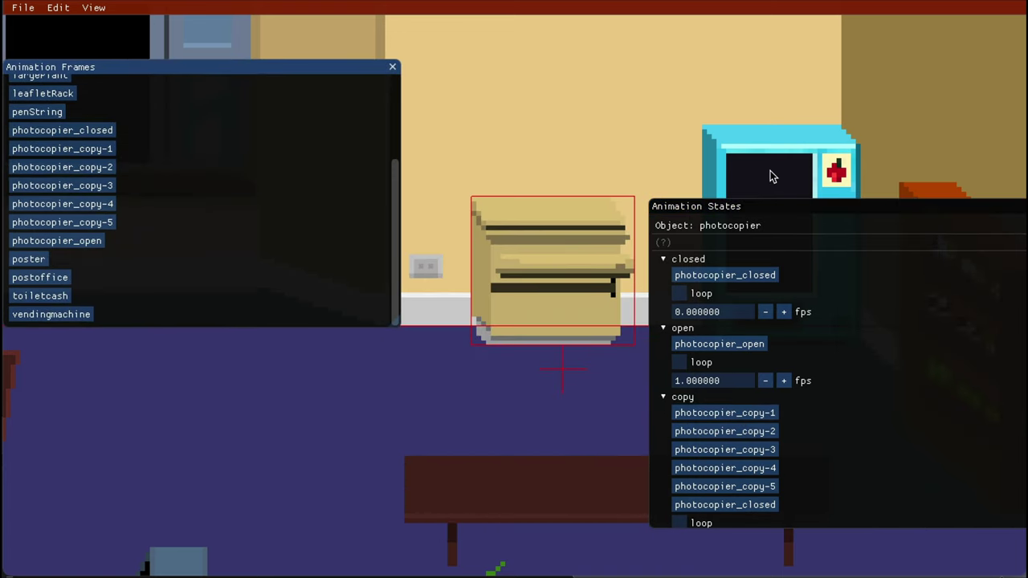
drag(764, 211, 726, 127)
scroll(692, 350, down, 1)
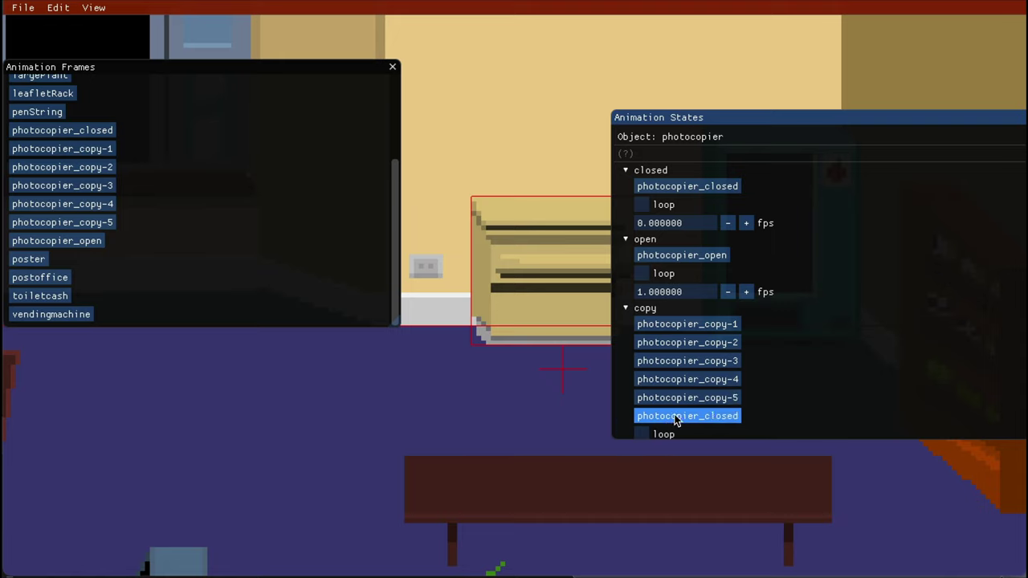
scroll(666, 399, down, 2)
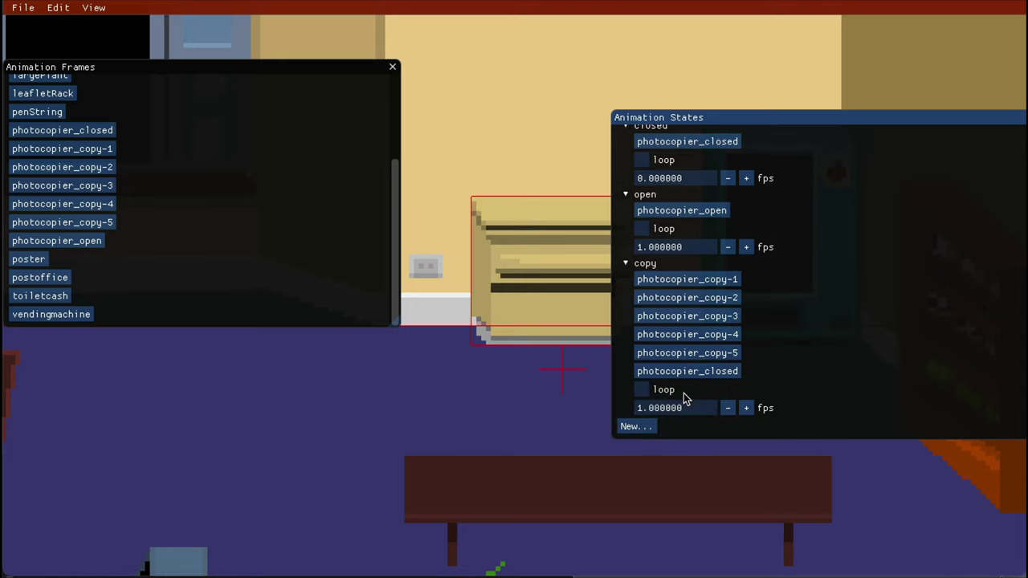
click(642, 389)
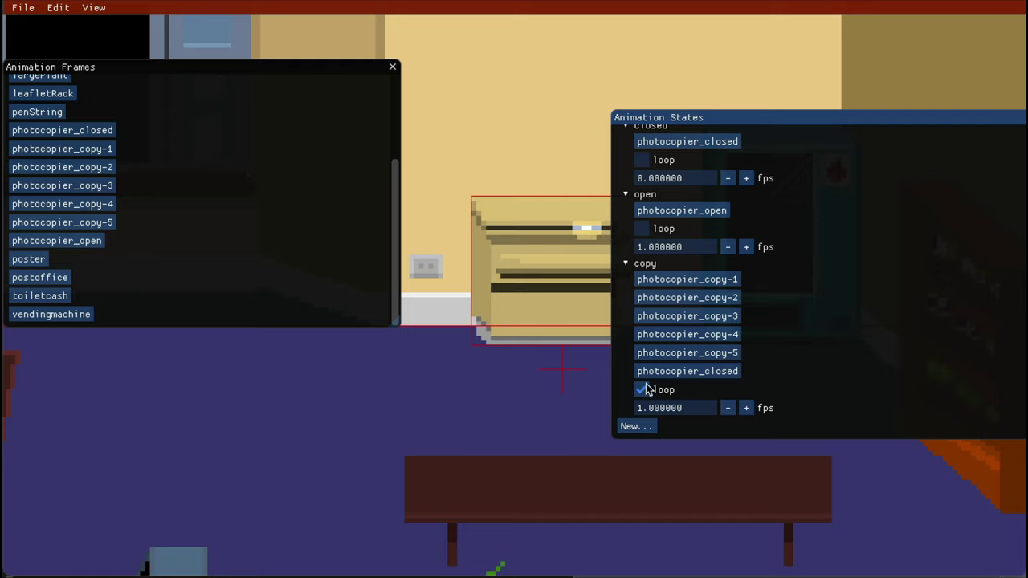
drag(711, 121, 794, 119)
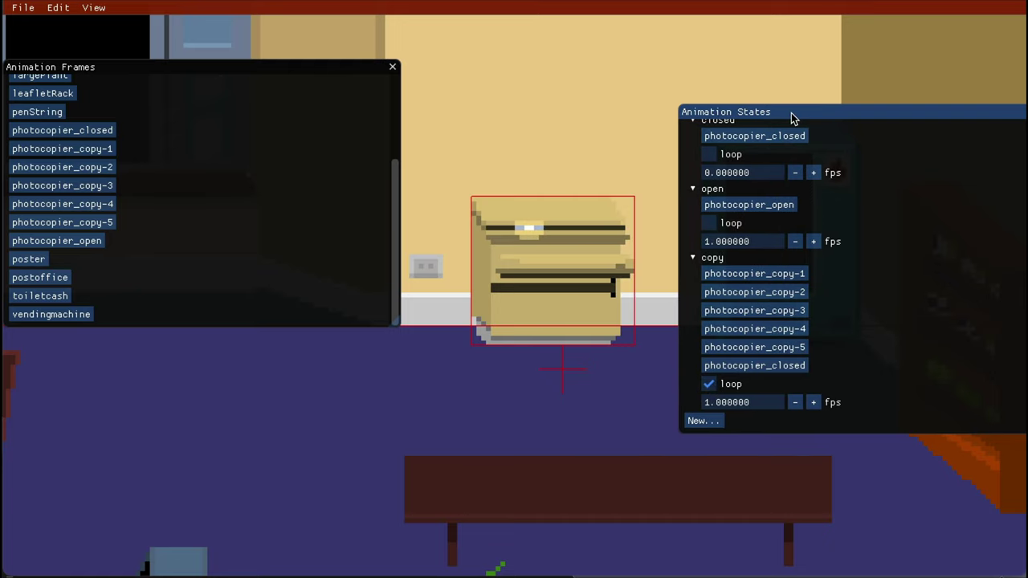
Step: Create a new animation state named copyright for the photocopier and expand it
click(704, 208)
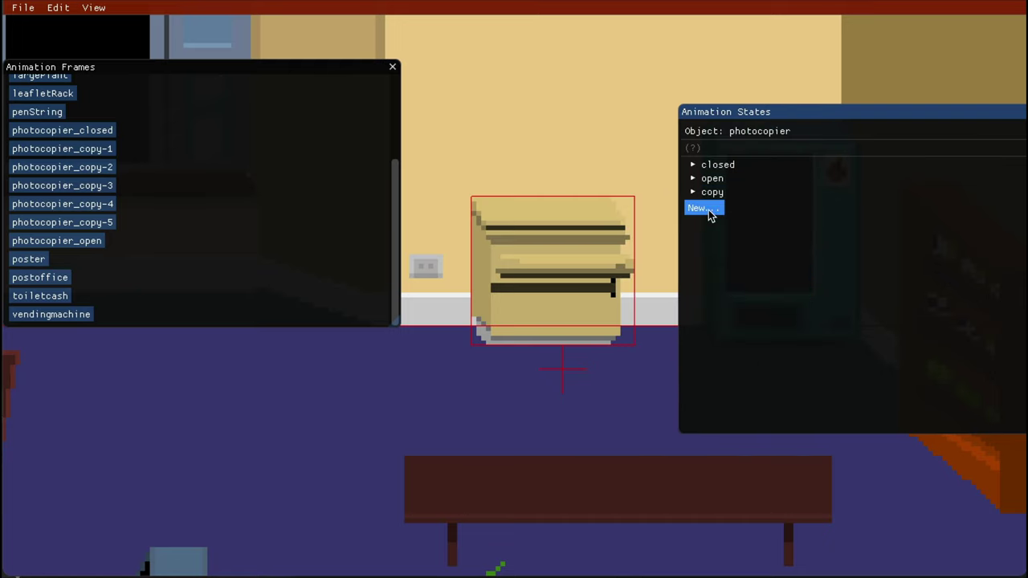
click(708, 211)
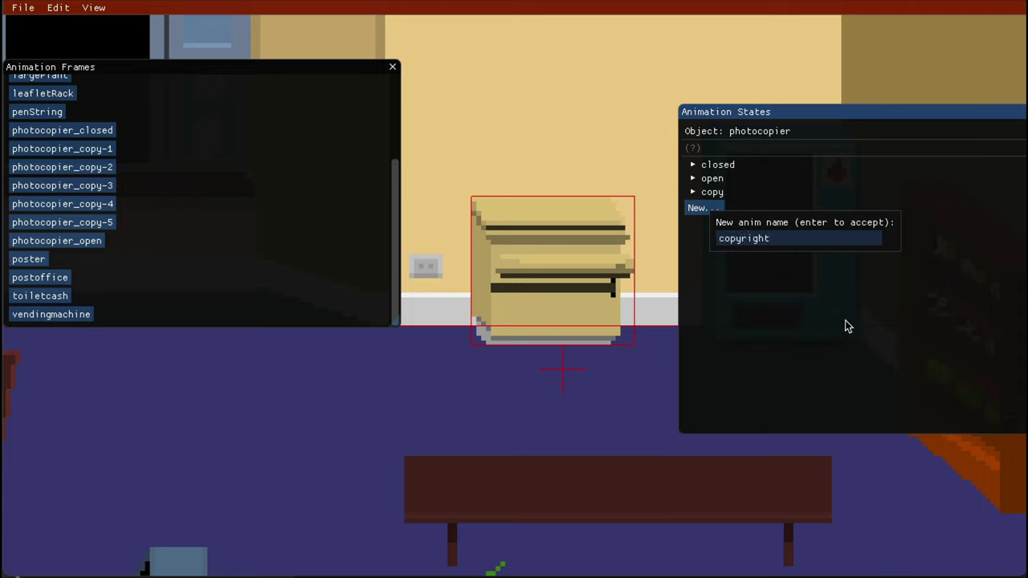
key(Return)
click(692, 207)
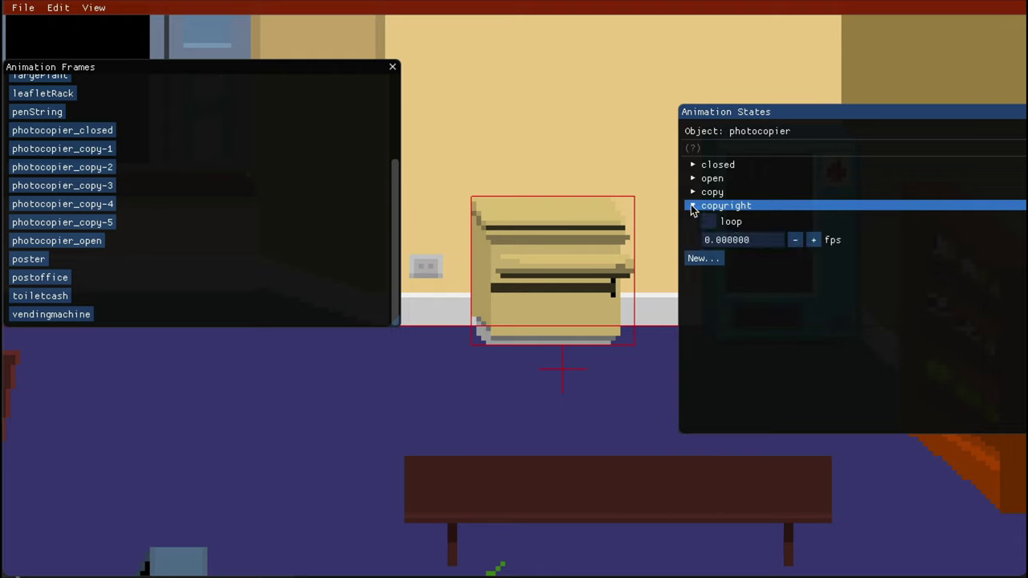
Step: Add the frames photocopier_copy-1 through photocopier_copy-5 to the copyright state, each new one placed ahead of the previous
click(56, 147)
drag(78, 150, 729, 210)
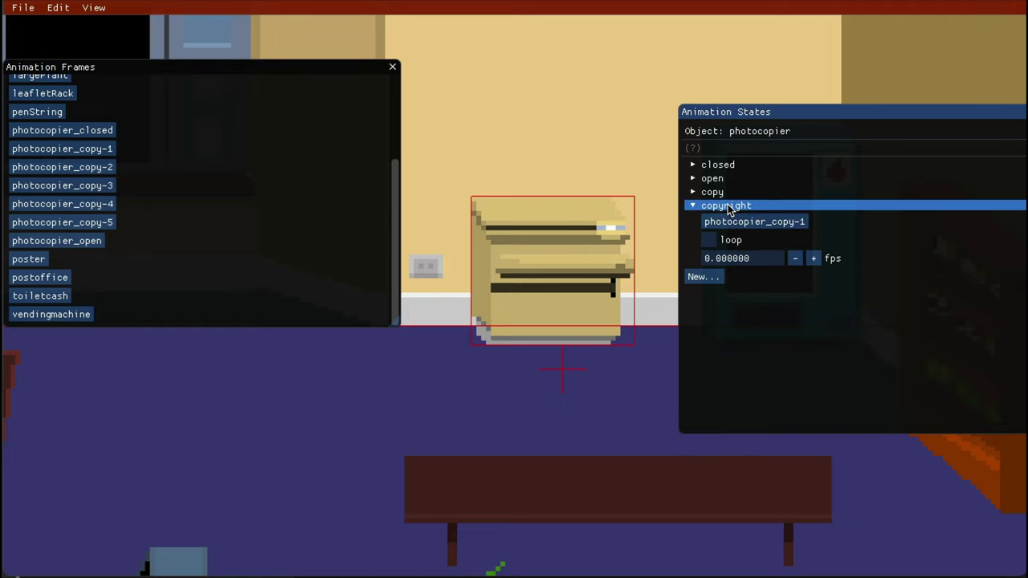
drag(96, 167, 868, 239)
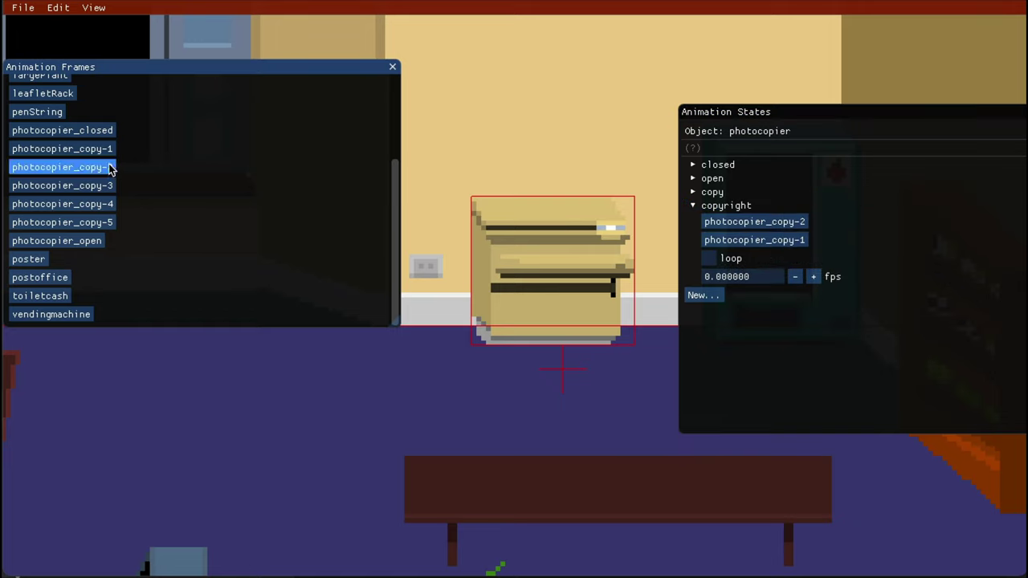
drag(105, 186, 729, 218)
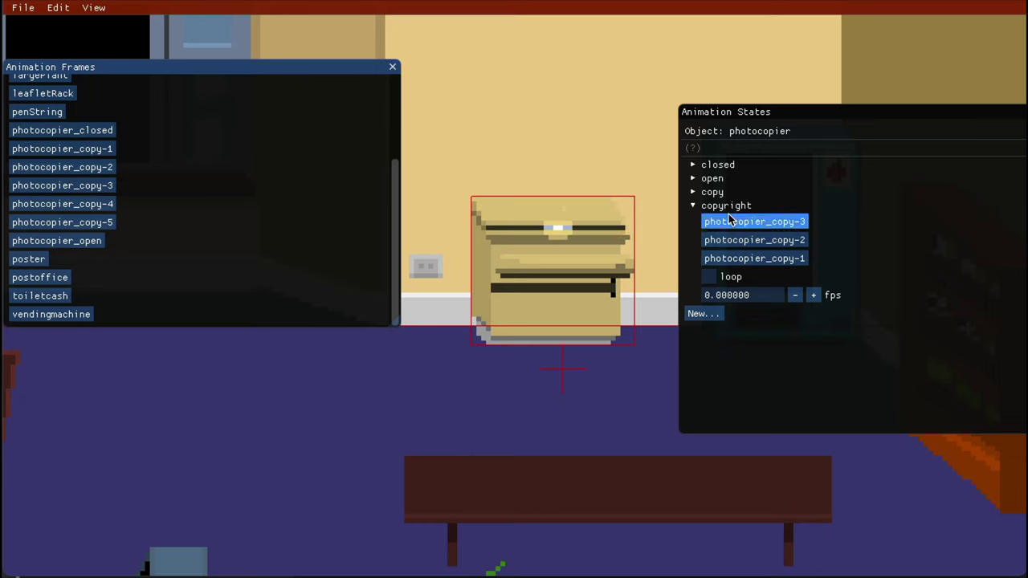
drag(98, 199, 747, 224)
drag(104, 222, 781, 224)
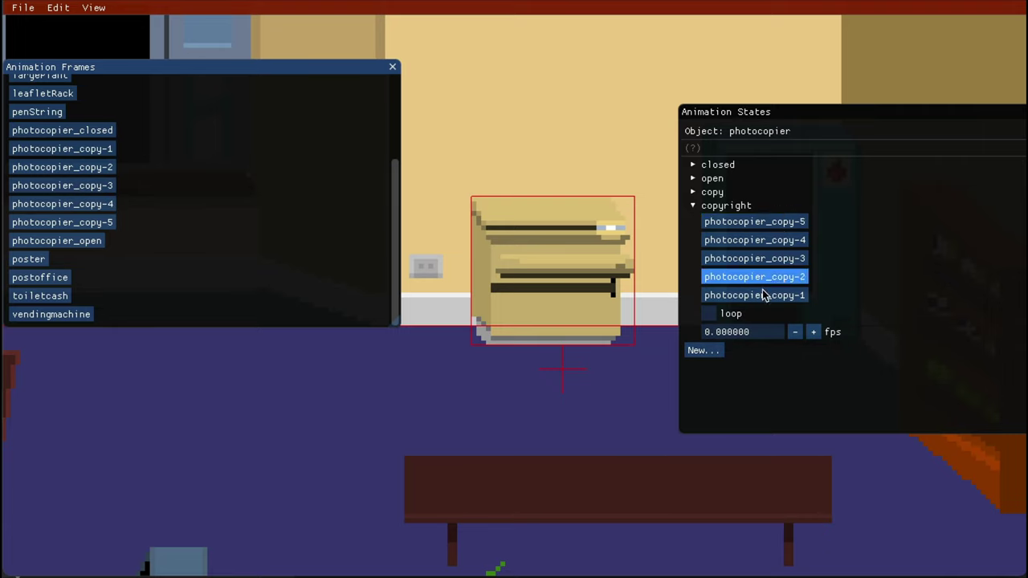
Step: Turn on looping for the copyright state and set its speed to 1 fps, checking the copy state's settings for comparison
click(710, 314)
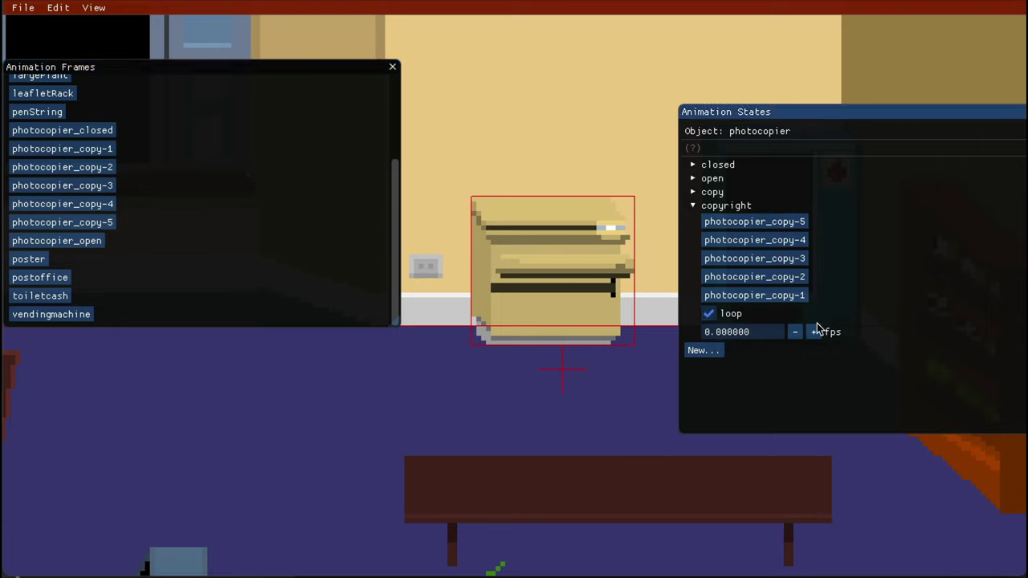
click(798, 333)
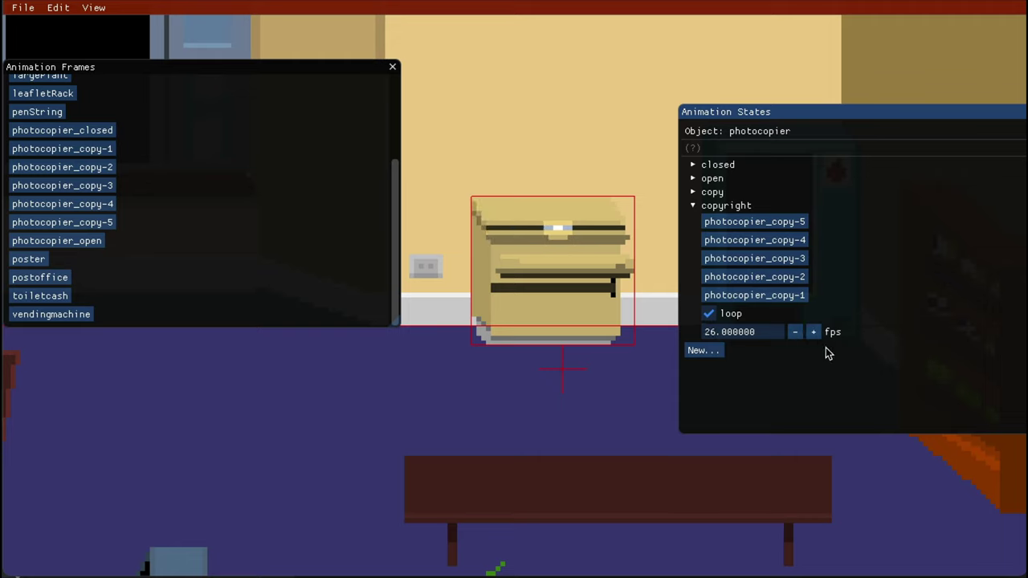
click(694, 193)
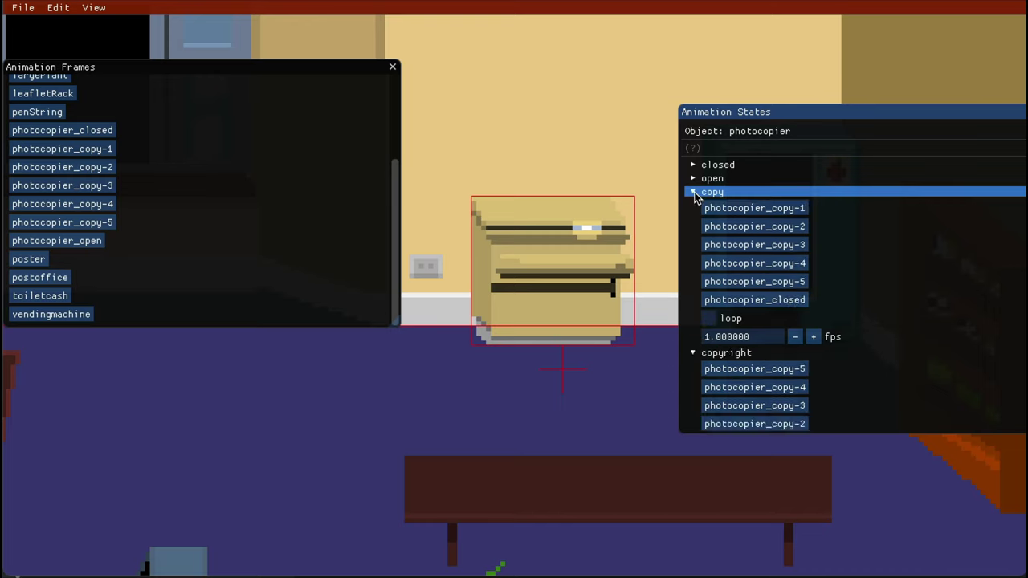
click(694, 192)
click(759, 329)
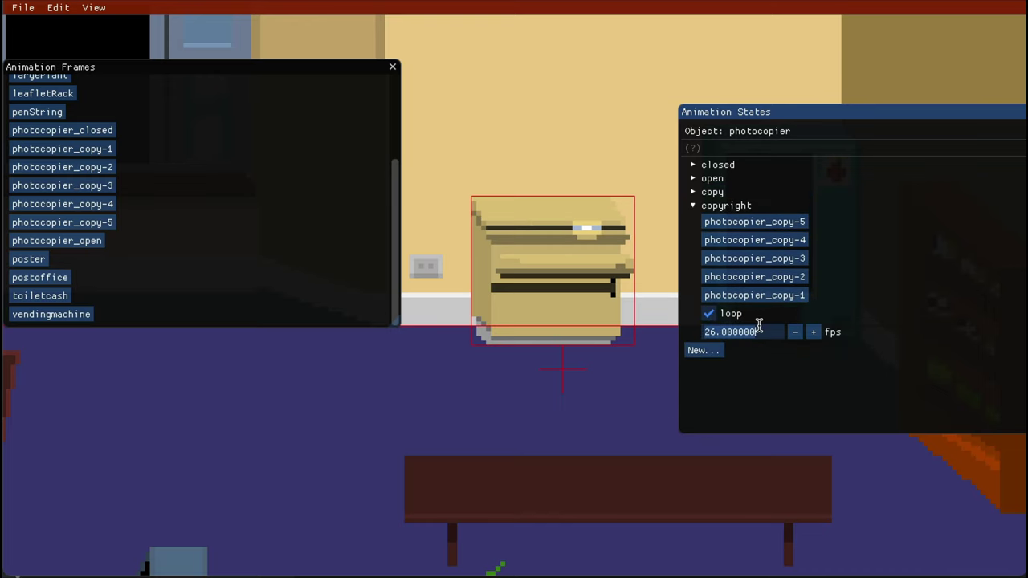
text(1)
key(Return)
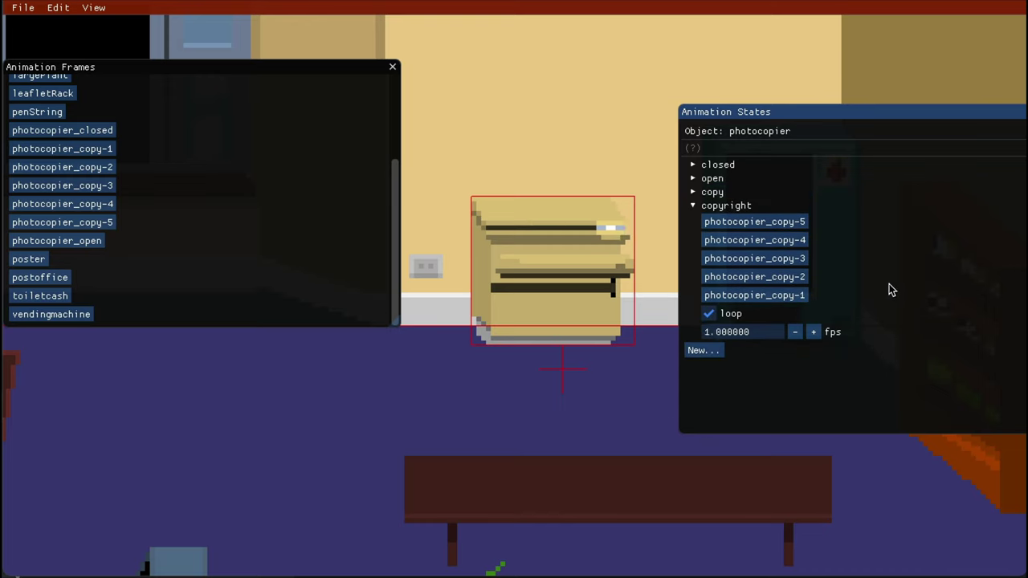